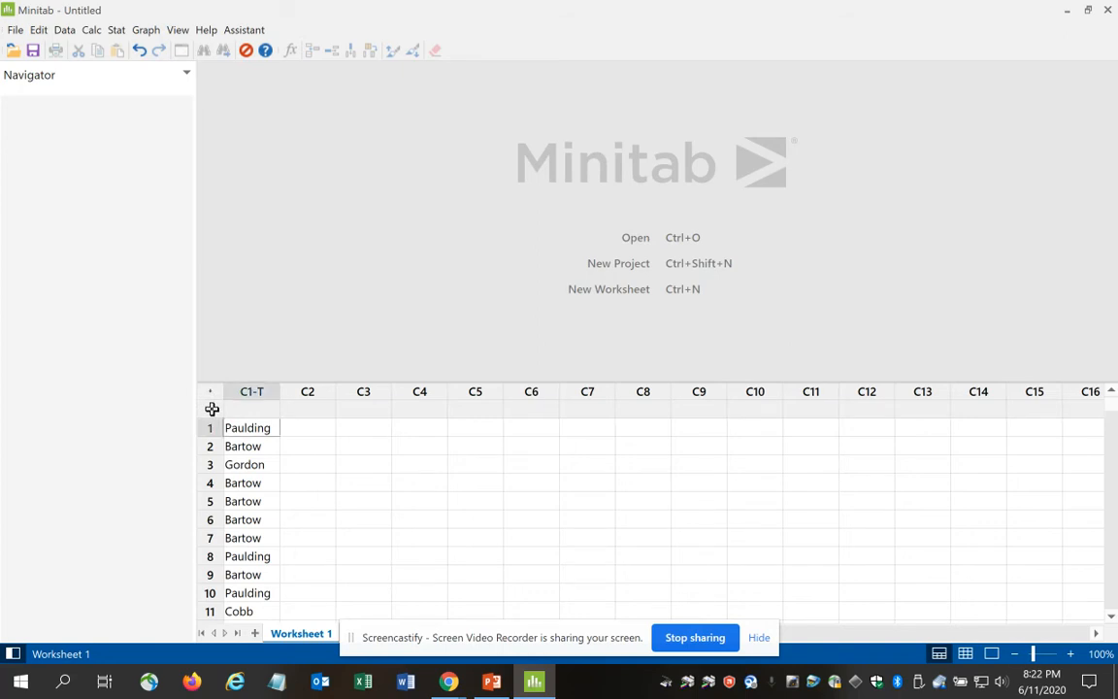
Step: Name worksheet column C1 "County of Residence"
click(247, 409)
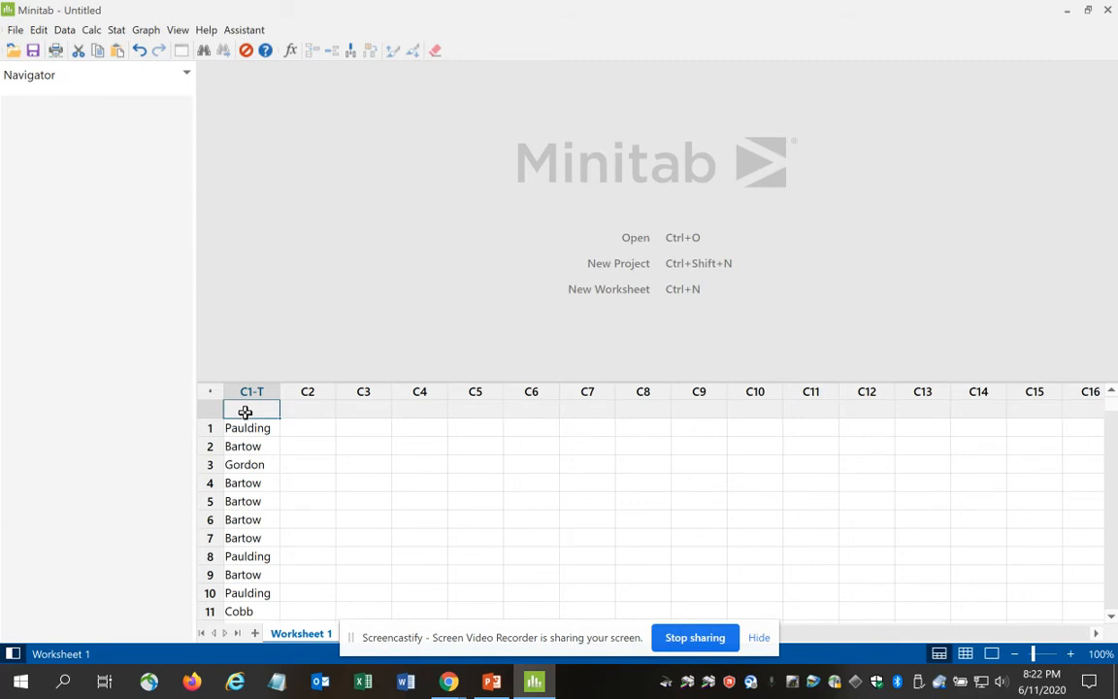
text(County of Re)
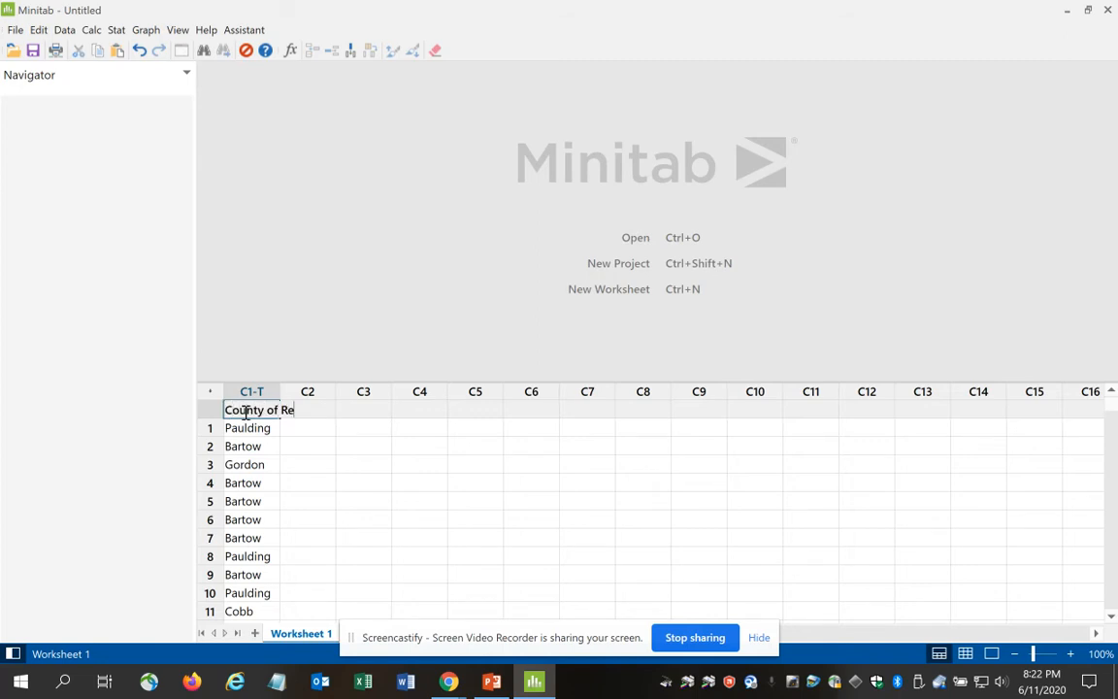
text(sidence)
key(Return)
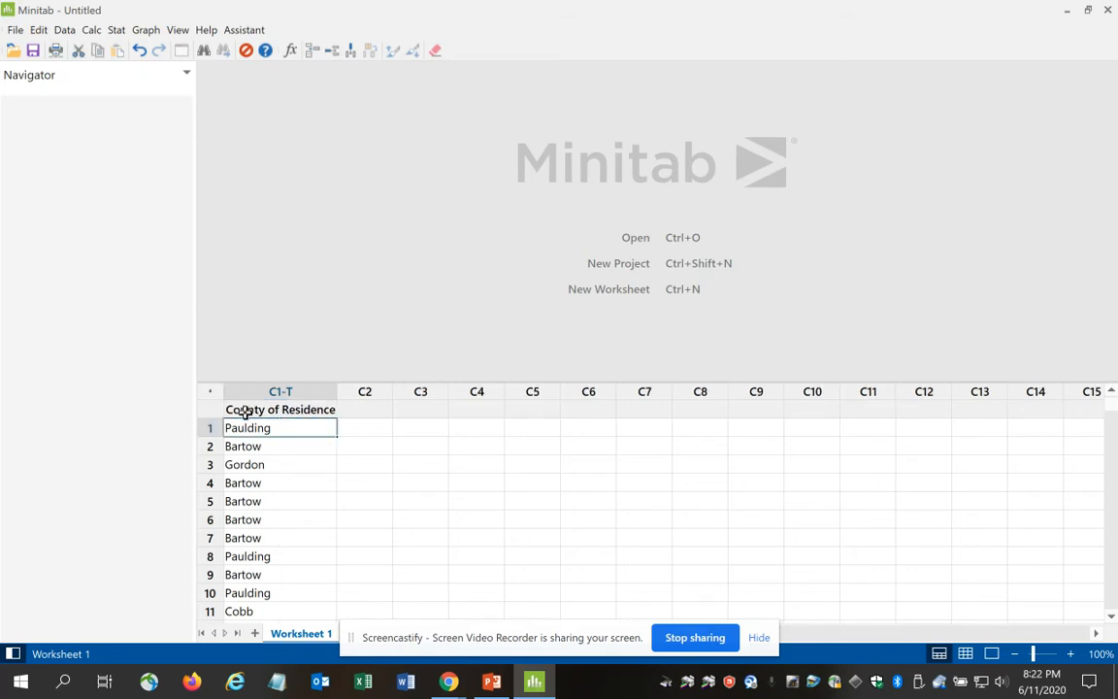
Step: Enter Paulding in row 1 of the County of Residence column
text(Pualdi)
text(n)
key(BackSpace)
key(BackSpace)
key(BackSpace)
key(BackSpace)
key(BackSpace)
key(BackSpace)
text(aulding)
key(Return)
Step: Enter Bartow in row 2 and Gordon in row 3 of the County of Residence column
text(BArt)
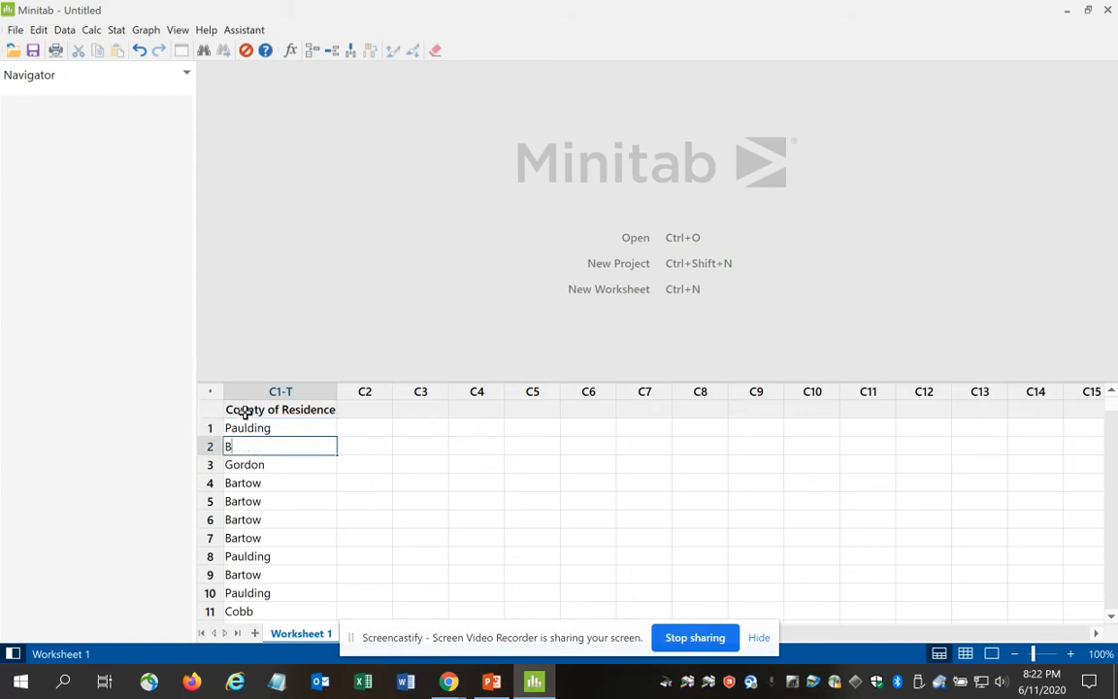
key(BackSpace)
key(BackSpace)
key(BackSpace)
text(artw)
text(o)
key(BackSpace)
key(BackSpace)
text(ow)
key(Return)
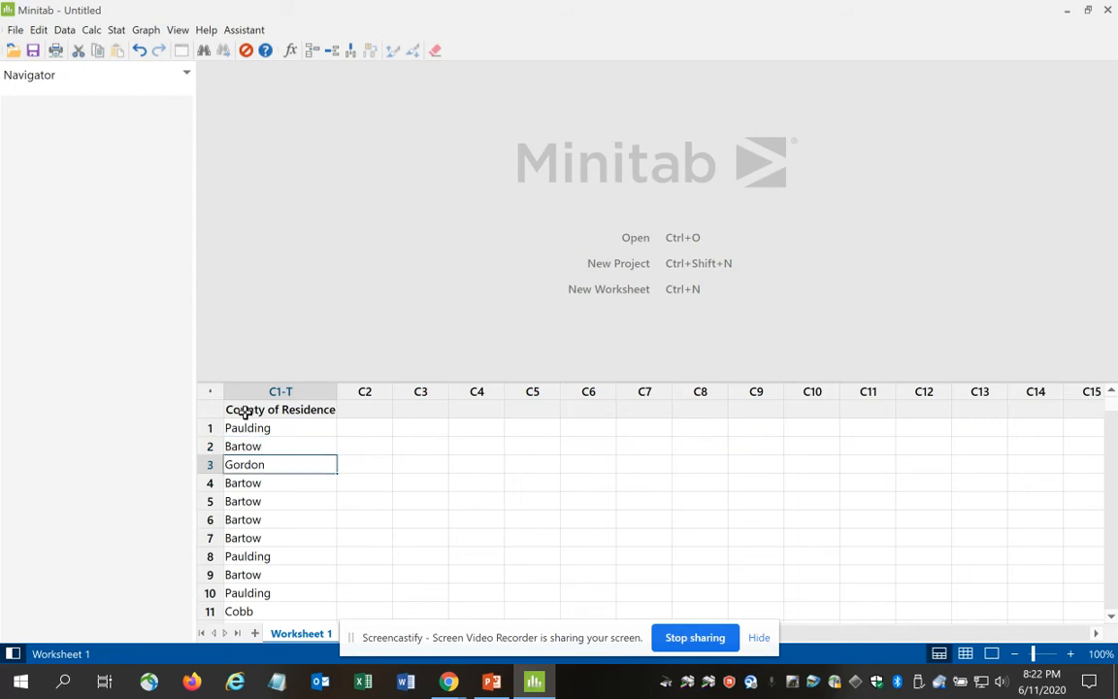
text(Gordon)
key(Return)
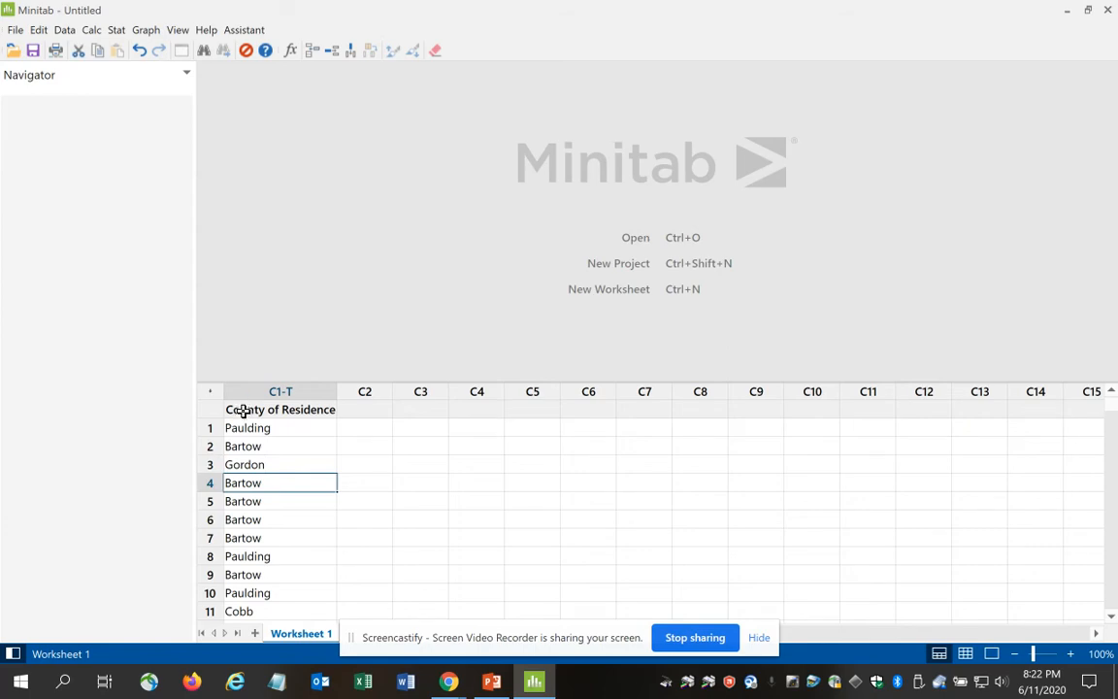
Step: Switch to the PowerPoint presentation, compare the county example on slide 3 with the Minitab worksheet, and display slide 4
click(491, 684)
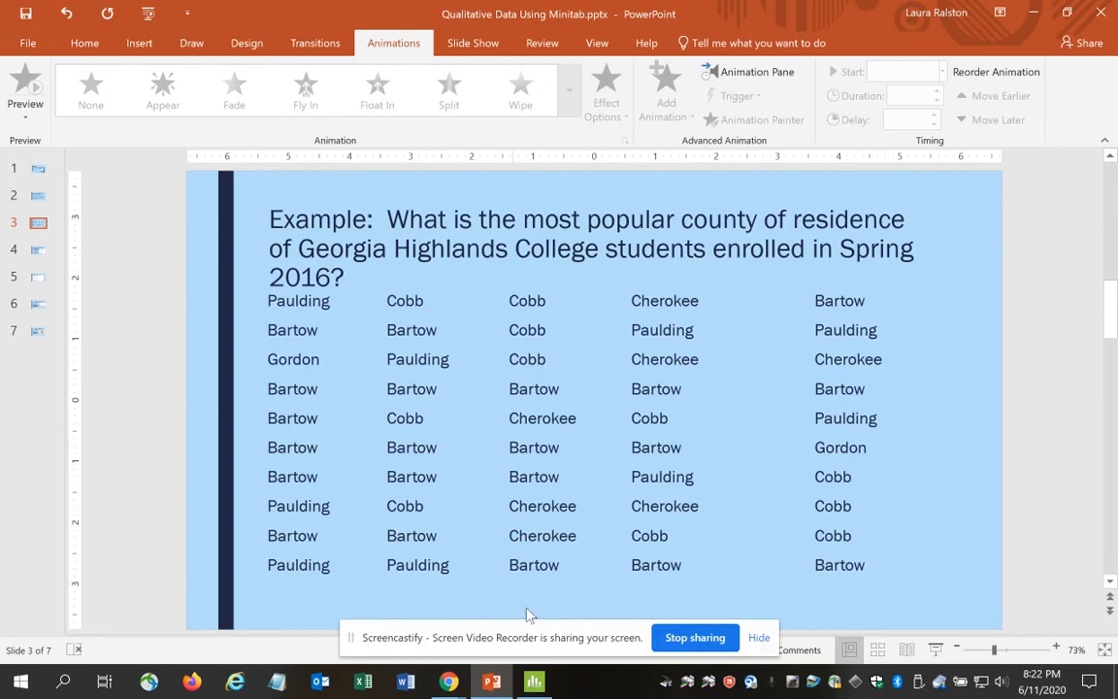
click(534, 683)
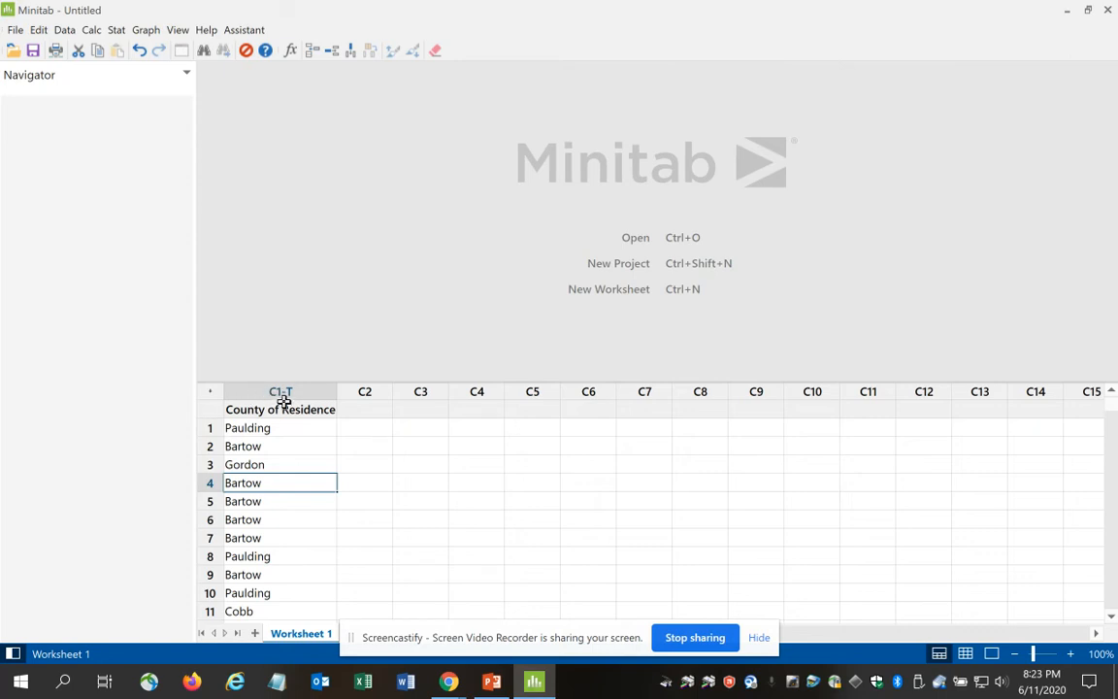
click(495, 683)
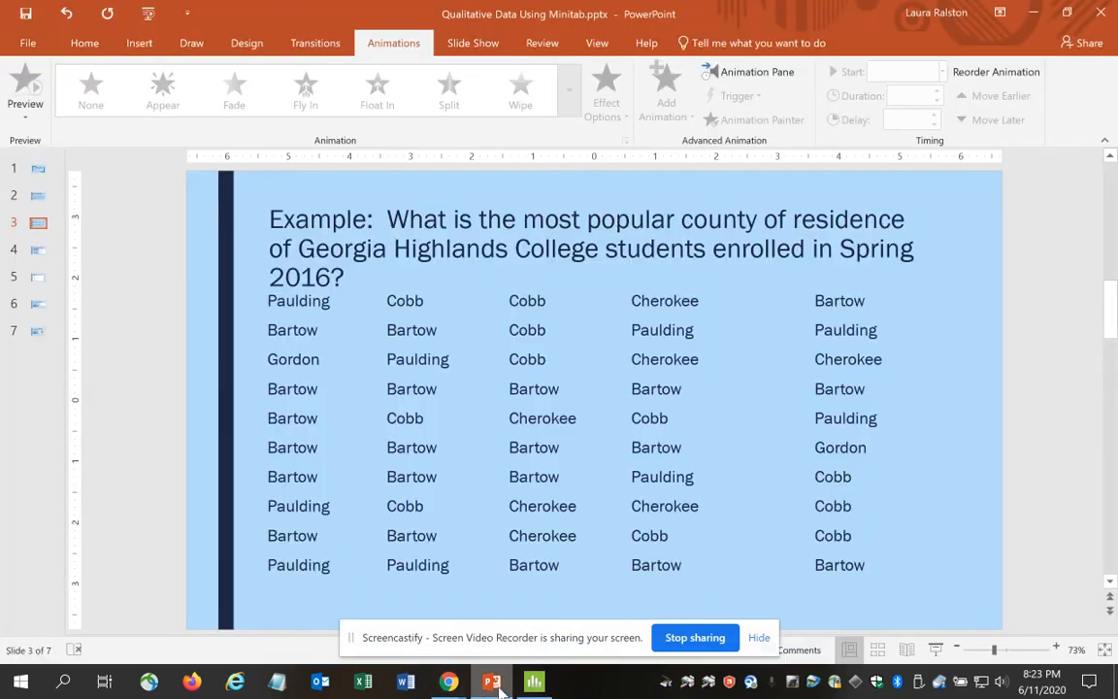
click(39, 250)
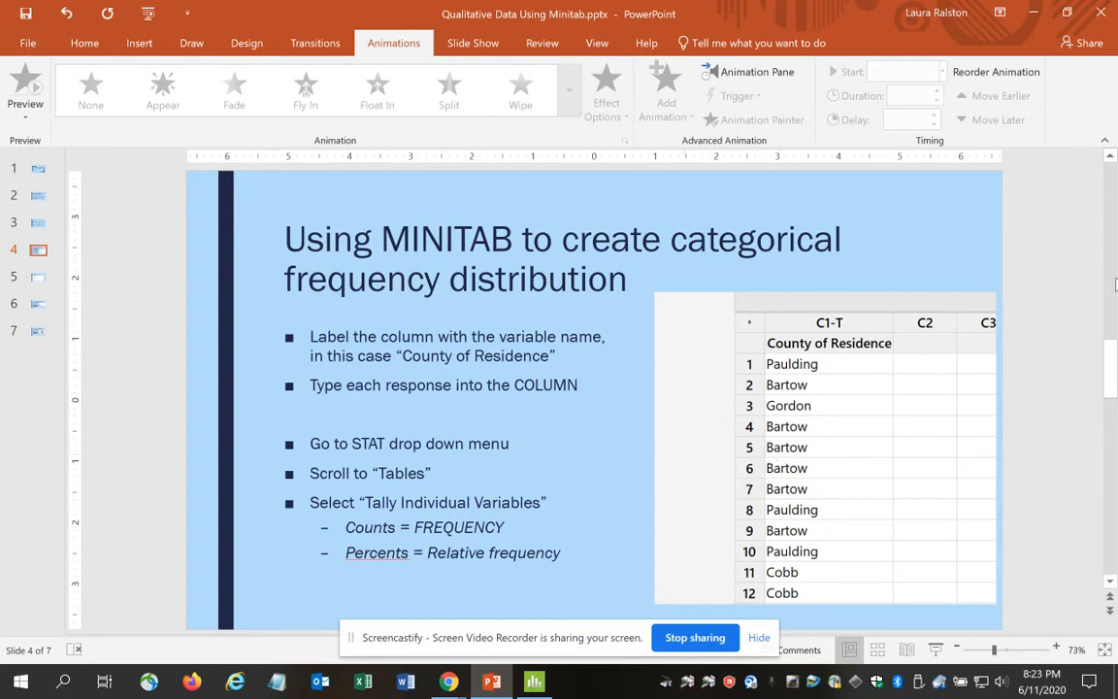
Step: Pick the first drawing pen and set its ink colour to purple
click(140, 47)
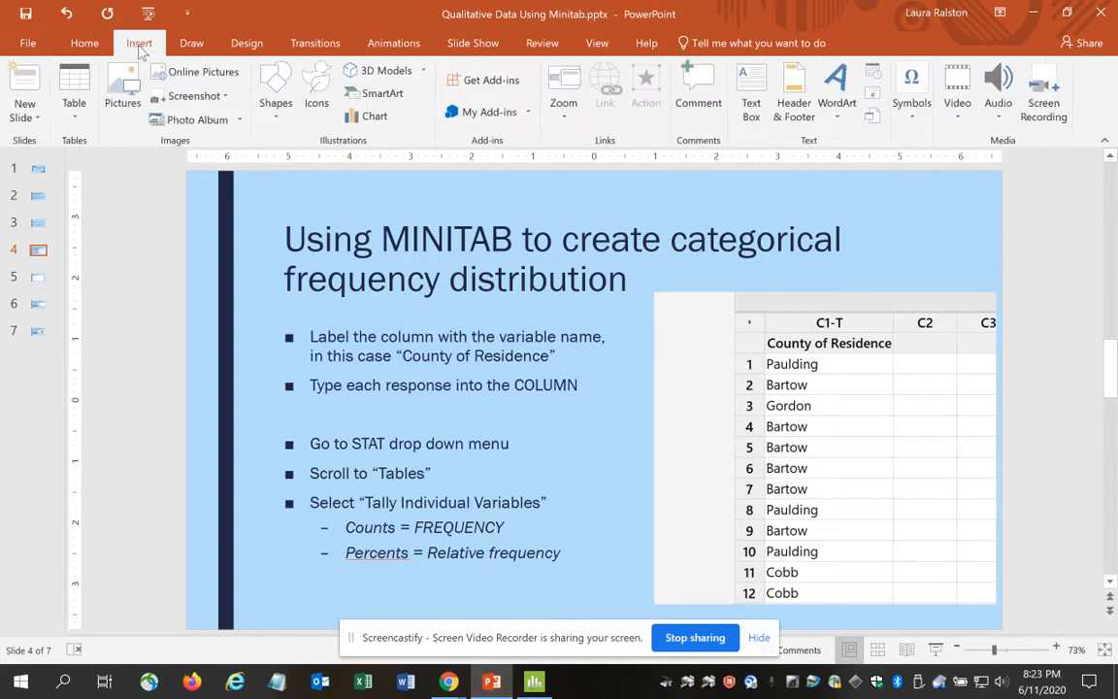
click(188, 44)
click(206, 87)
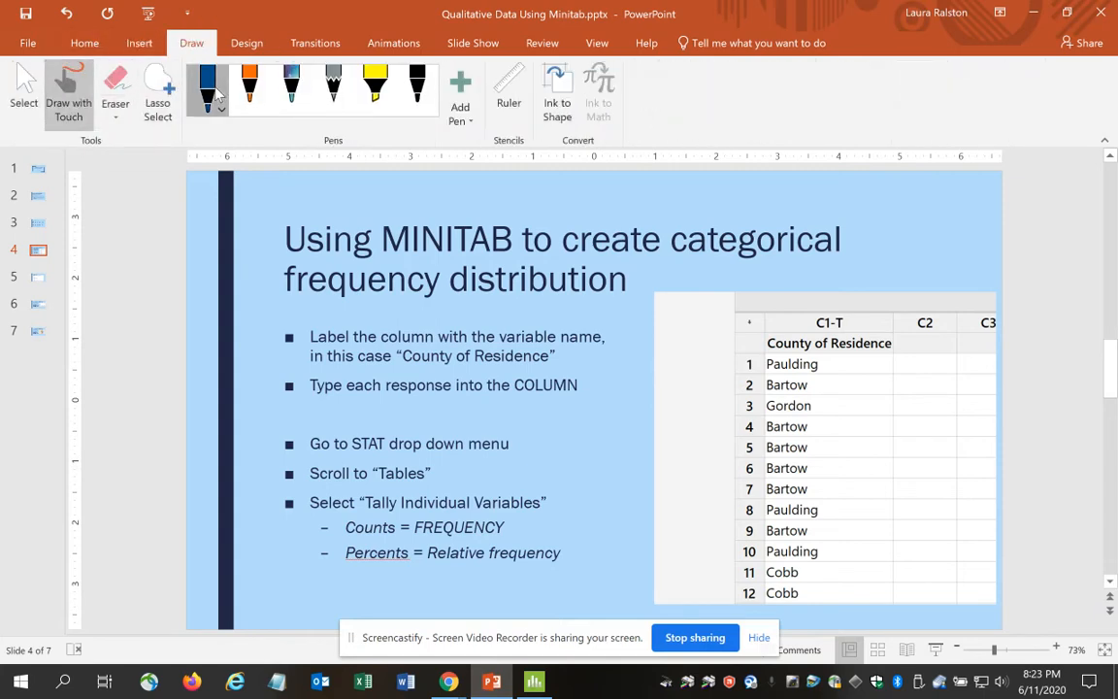
click(206, 88)
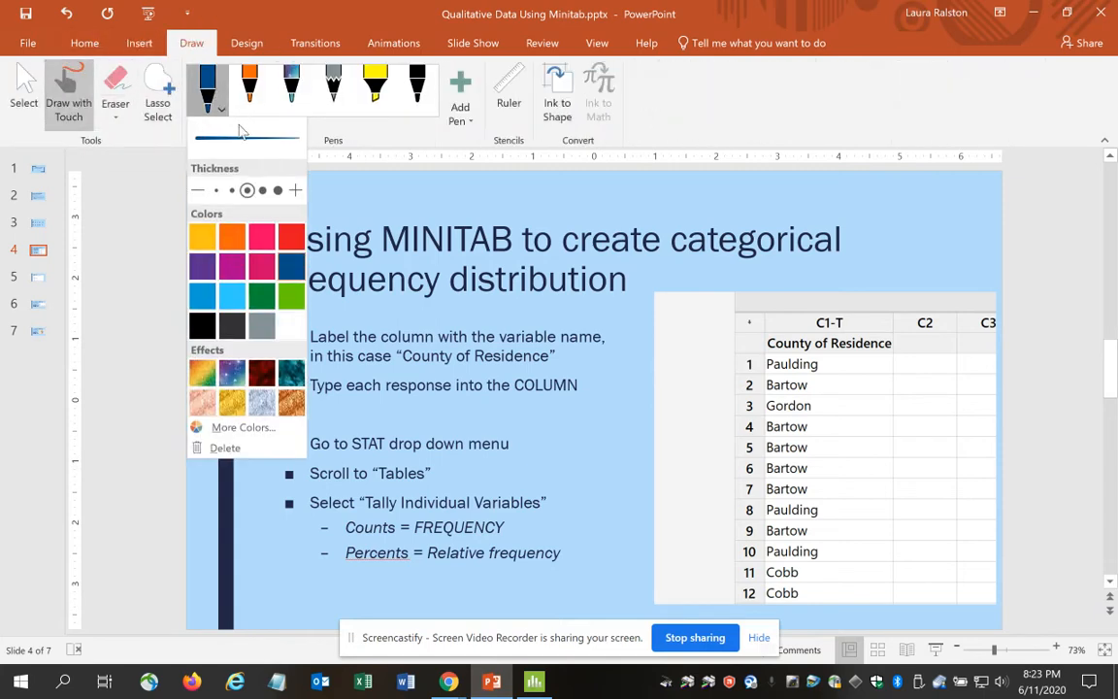
click(203, 270)
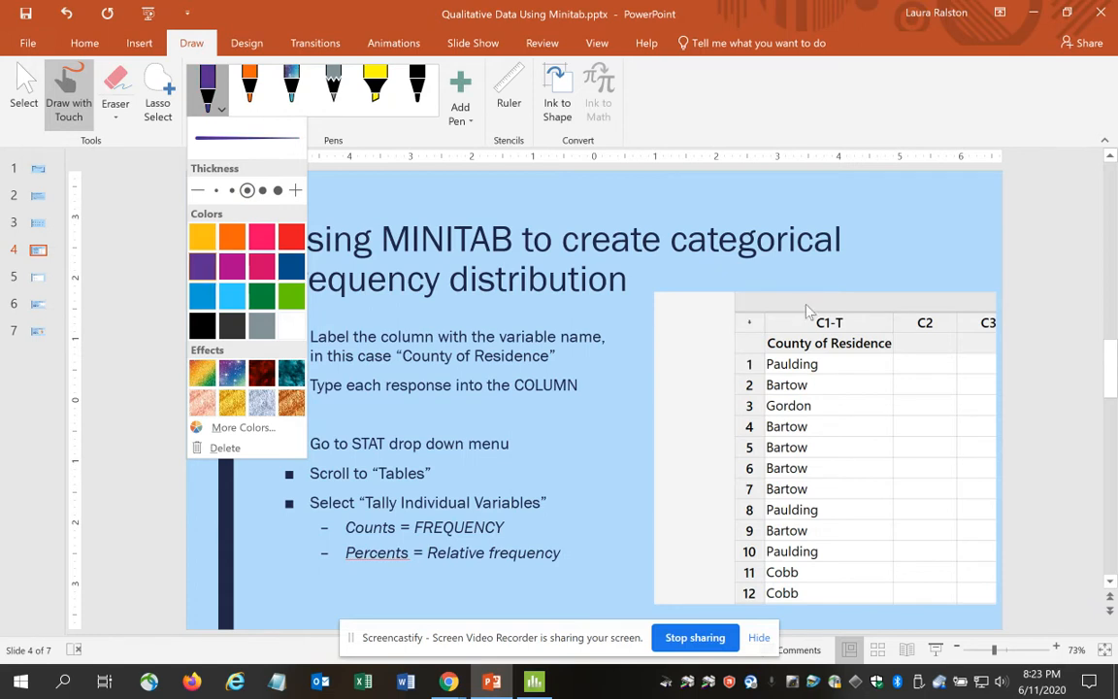
Step: Circle the C1-T heading on slide 4 and link it to handwritten notes reading "Text", words and qualitative
click(836, 308)
mouse_move(837, 309)
mouse_down()
mouse_move(803, 324)
mouse_move(825, 334)
mouse_move(855, 320)
mouse_move(846, 307)
mouse_move(878, 278)
mouse_move(918, 254)
mouse_move(918, 266)
mouse_move(940, 262)
mouse_move(954, 243)
mouse_up()
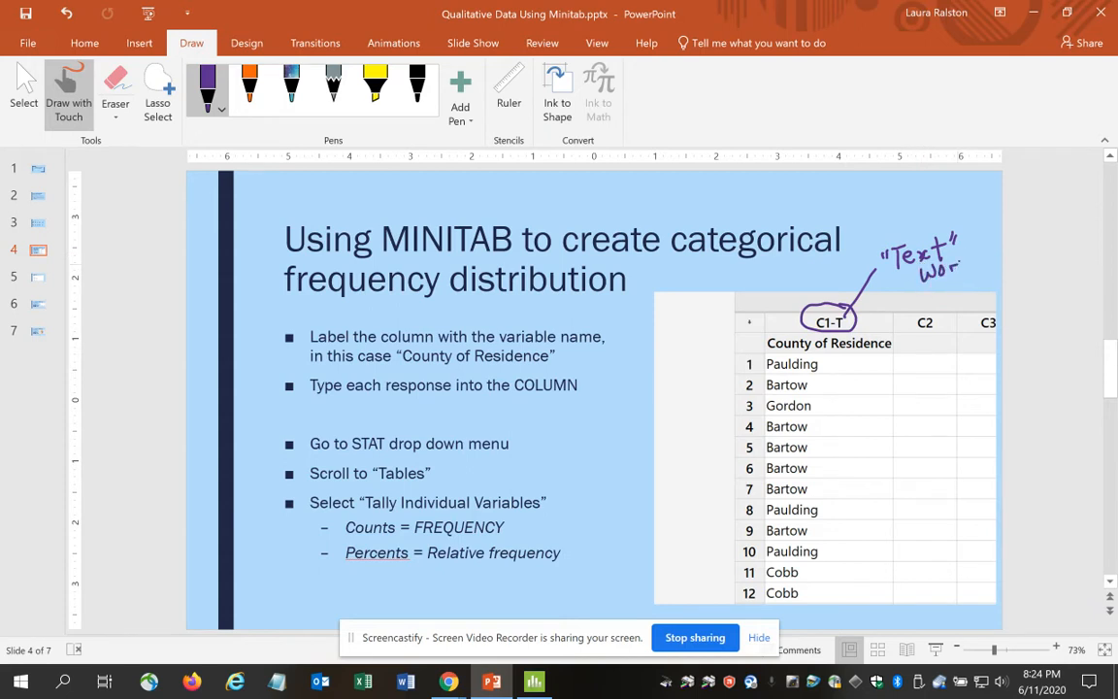
drag(980, 260, 974, 277)
mouse_move(912, 297)
mouse_down()
mouse_move(902, 298)
mouse_move(949, 300)
mouse_up()
drag(952, 292, 978, 300)
drag(971, 290, 996, 276)
drag(997, 281, 1003, 274)
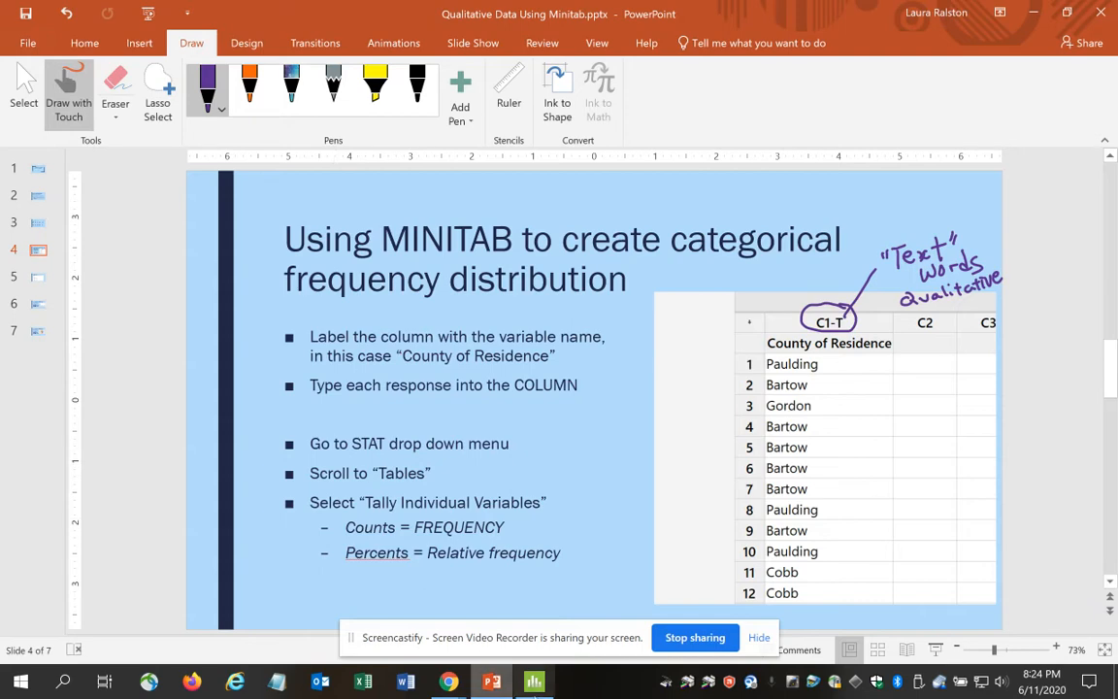
Step: Switch to Minitab and tally the individual variable County of Residence, displaying both counts and percents
click(535, 683)
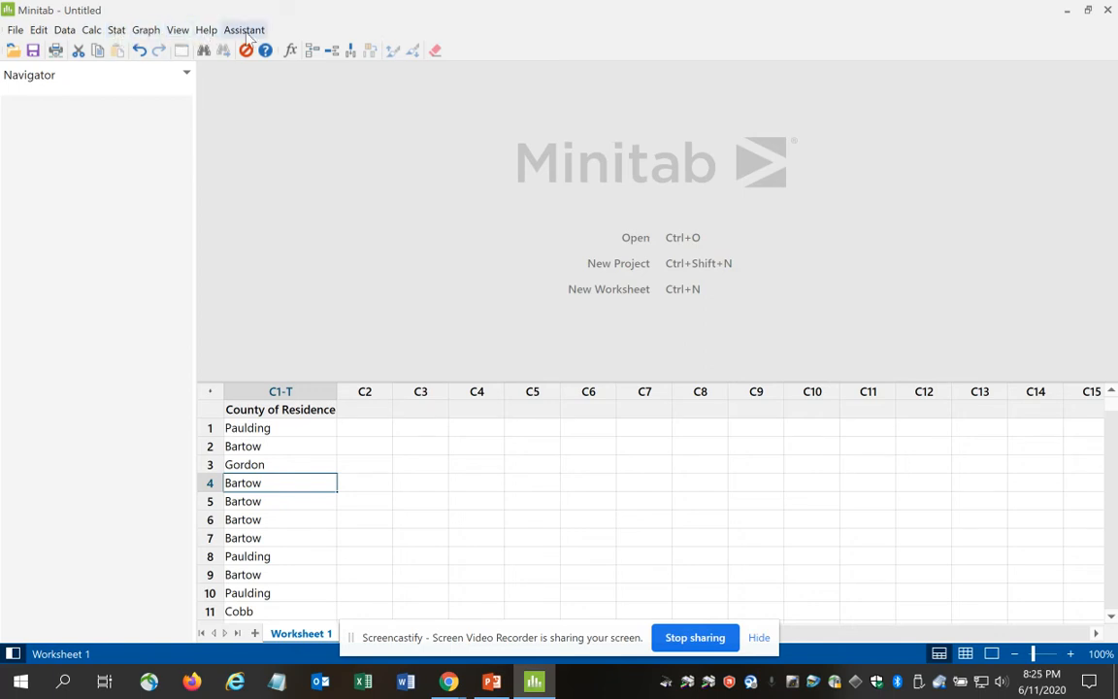
click(116, 32)
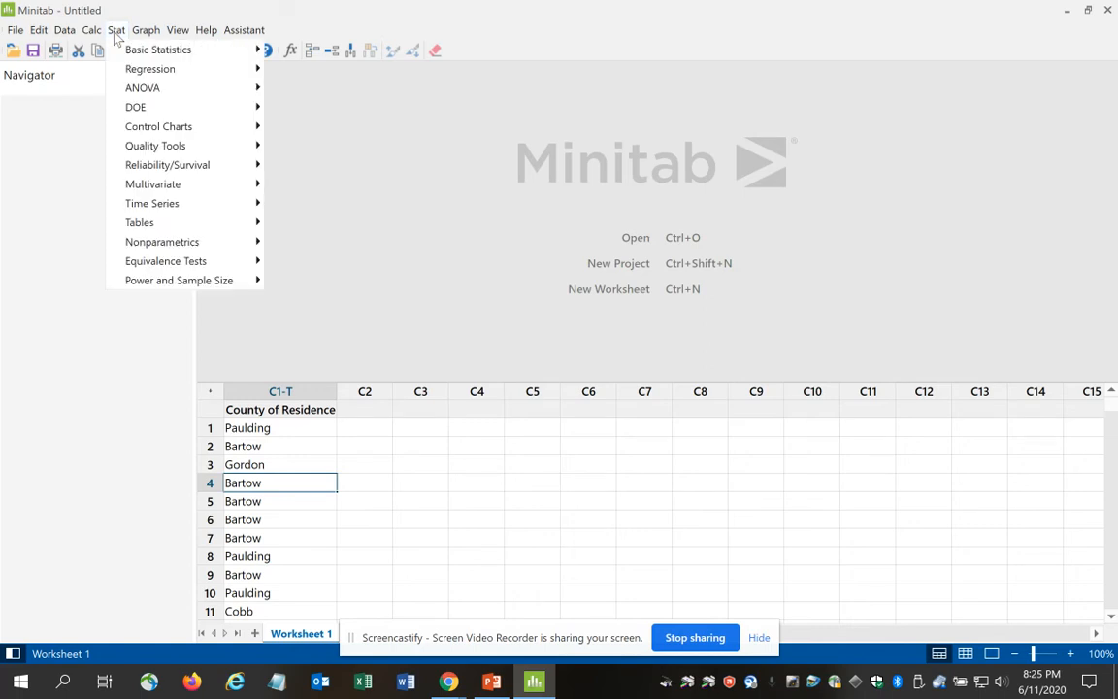
mouse_move(165, 230)
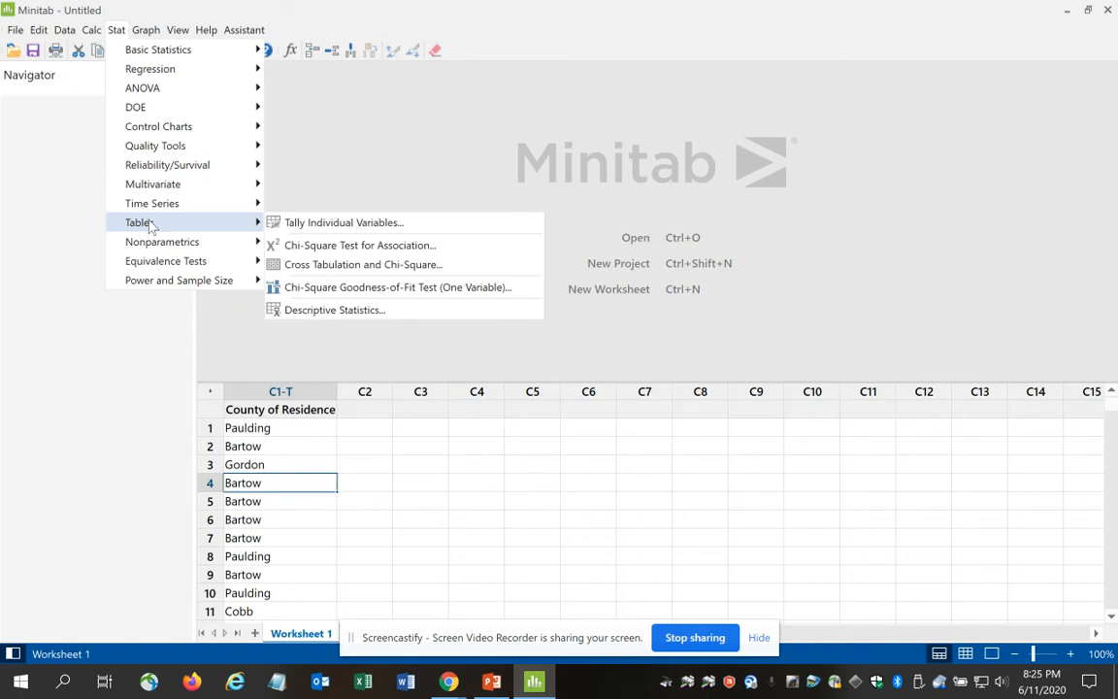
click(317, 226)
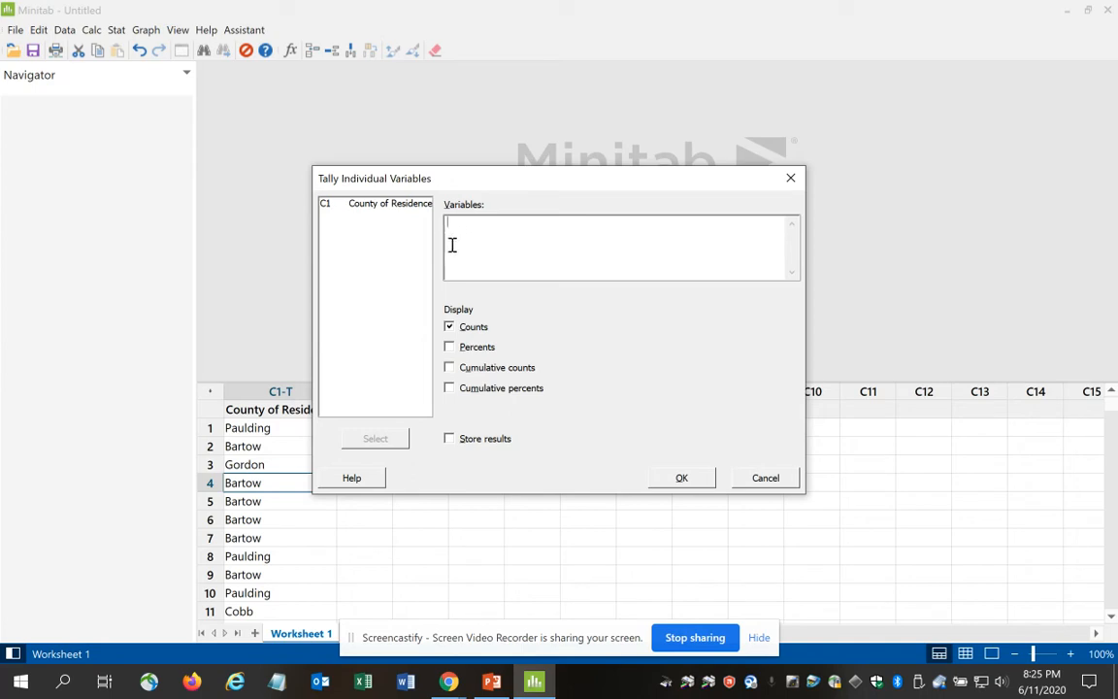
click(386, 210)
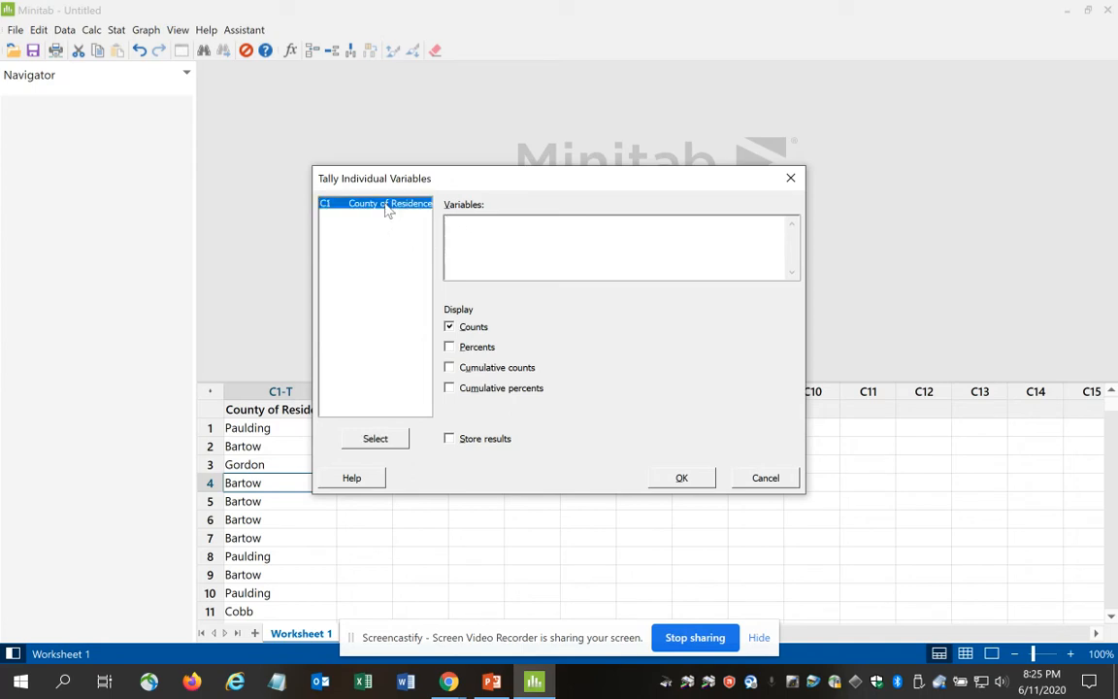
double_click(387, 210)
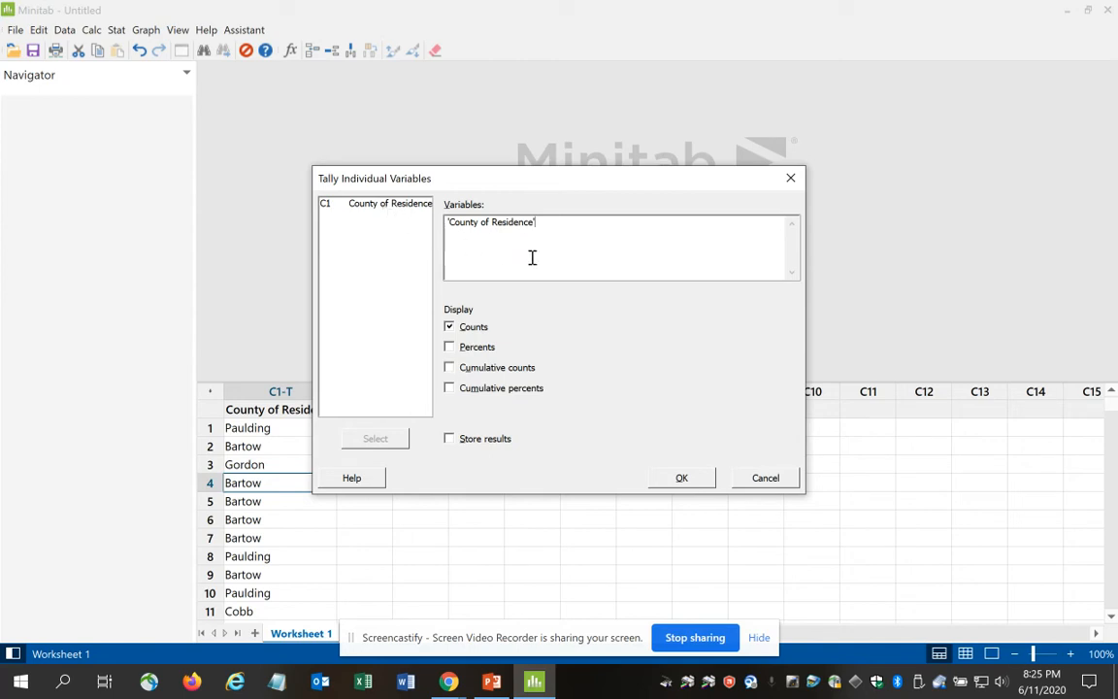
click(448, 347)
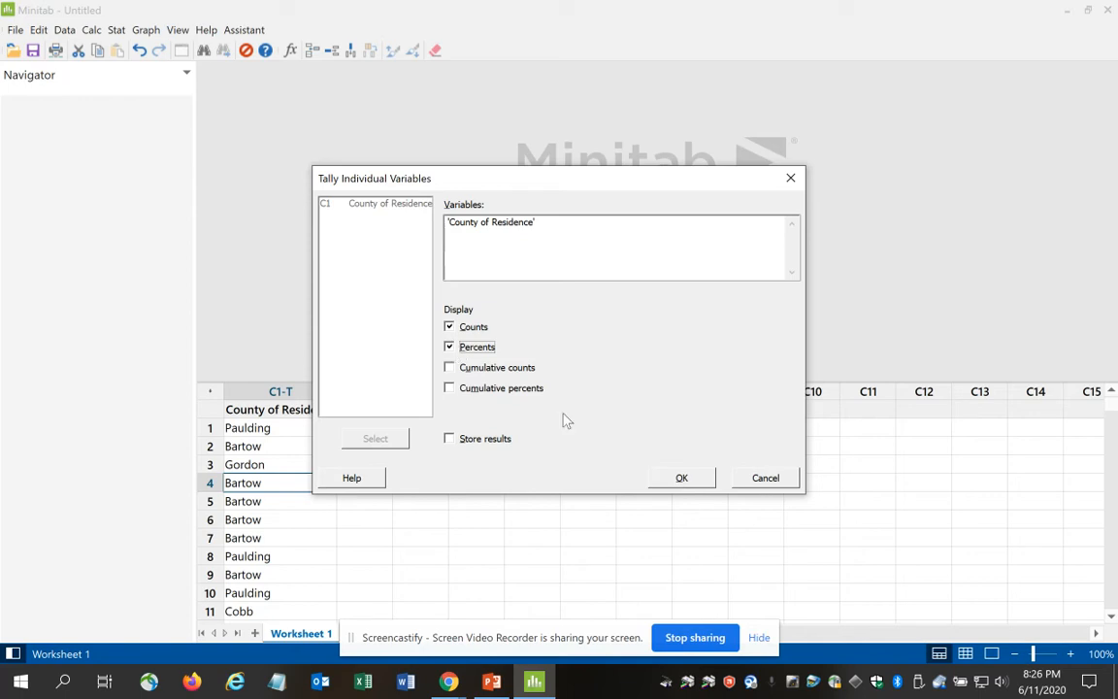
click(701, 483)
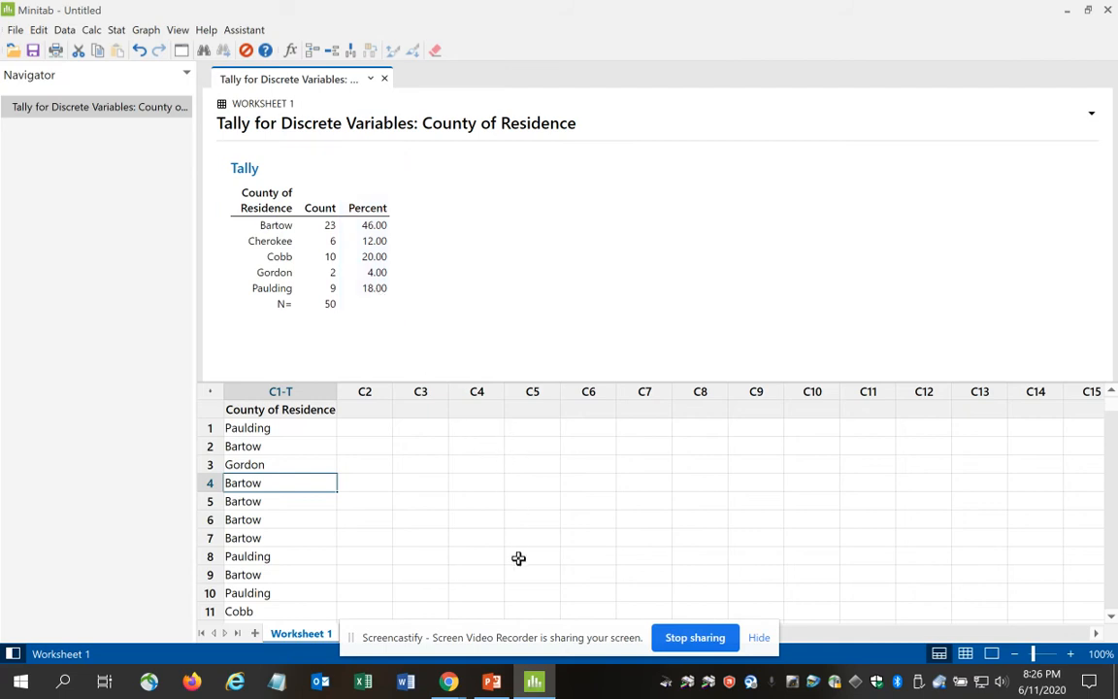
Step: Switch to PowerPoint and, on slide 5, handwrite "Frequency" with an arrow pointing to the Count column
click(494, 680)
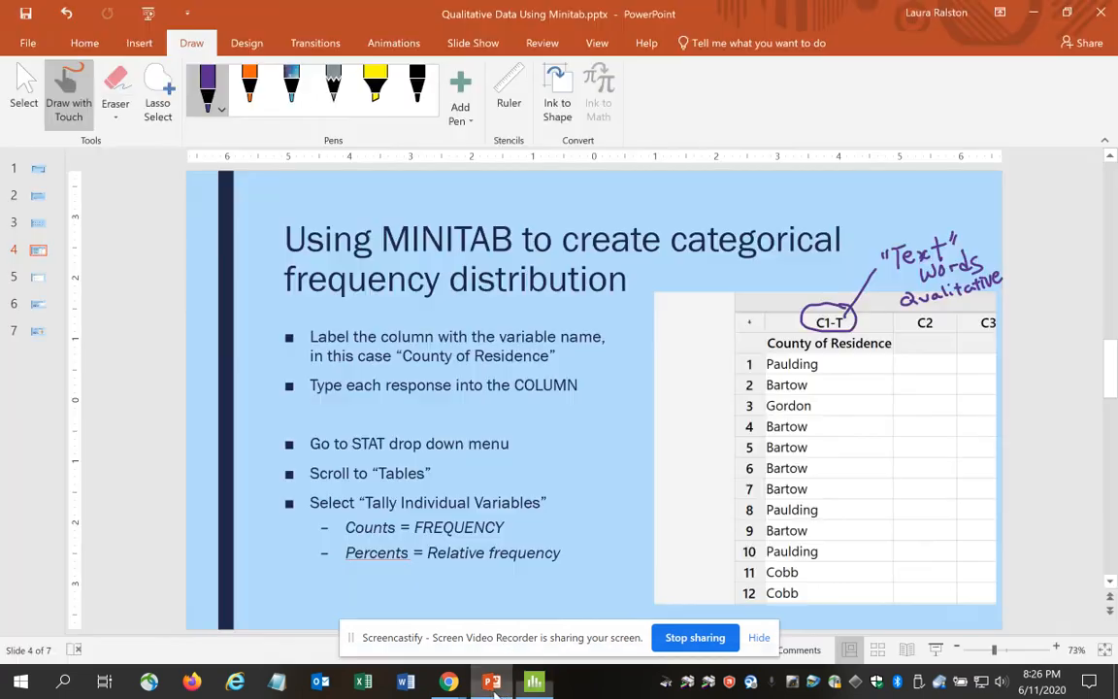
click(39, 279)
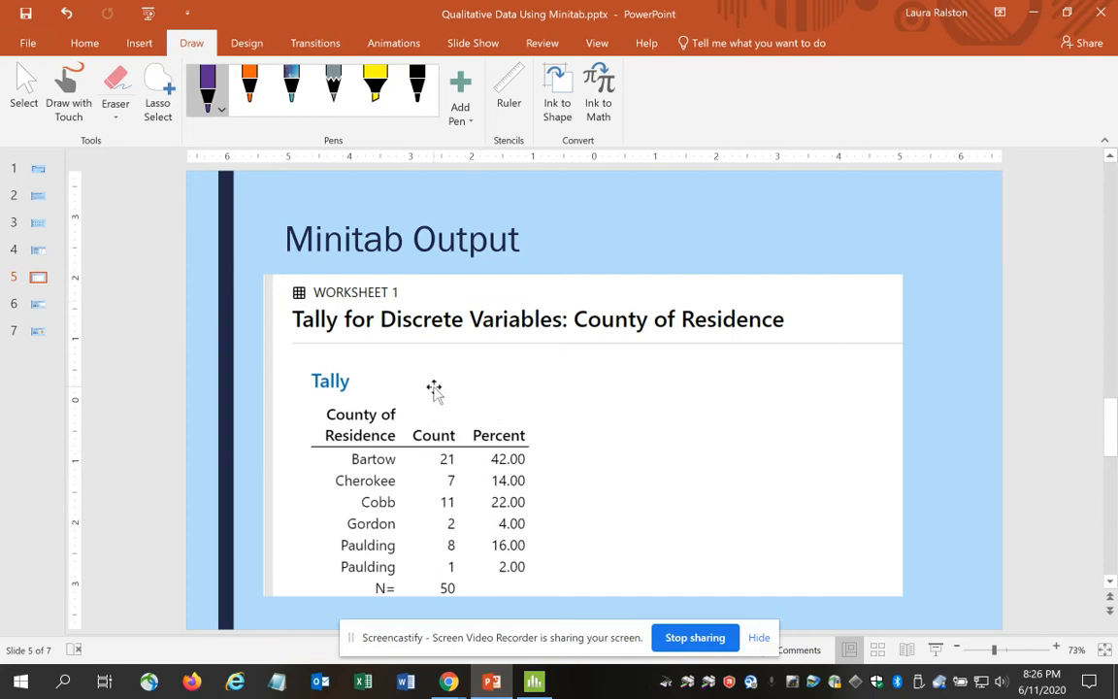
click(66, 111)
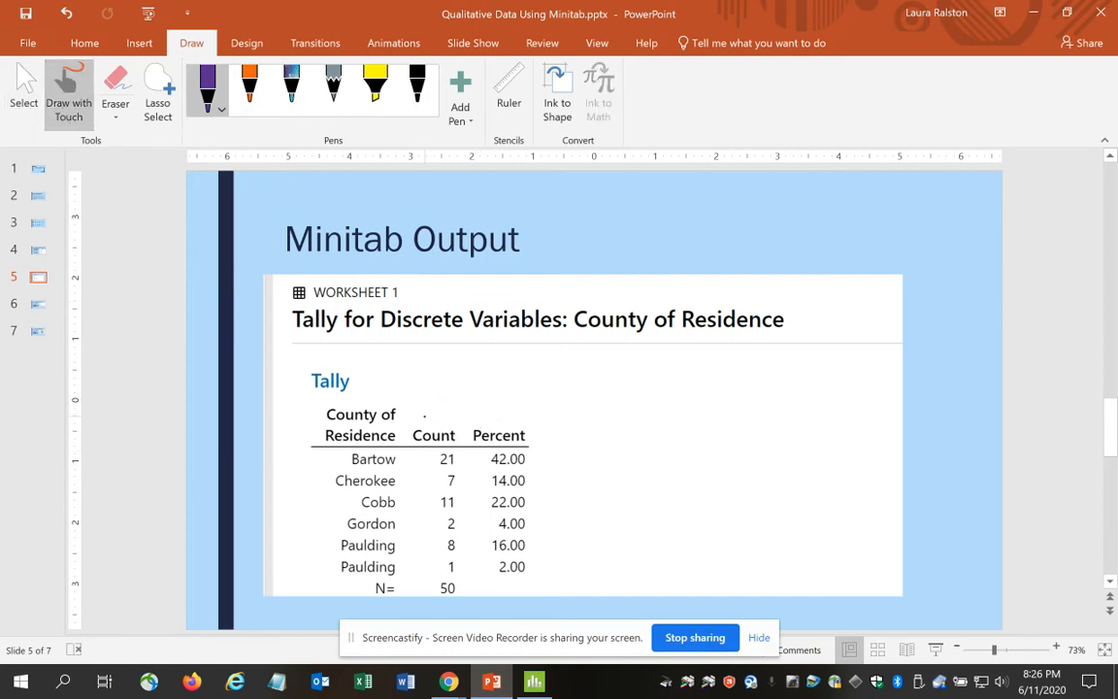
mouse_move(425, 410)
mouse_down()
mouse_move(440, 410)
mouse_move(432, 381)
mouse_move(400, 375)
mouse_move(415, 352)
mouse_move(411, 363)
mouse_up()
mouse_move(414, 375)
mouse_down()
mouse_move(421, 361)
mouse_move(449, 384)
mouse_move(461, 369)
mouse_move(494, 375)
mouse_up()
drag(500, 362, 494, 388)
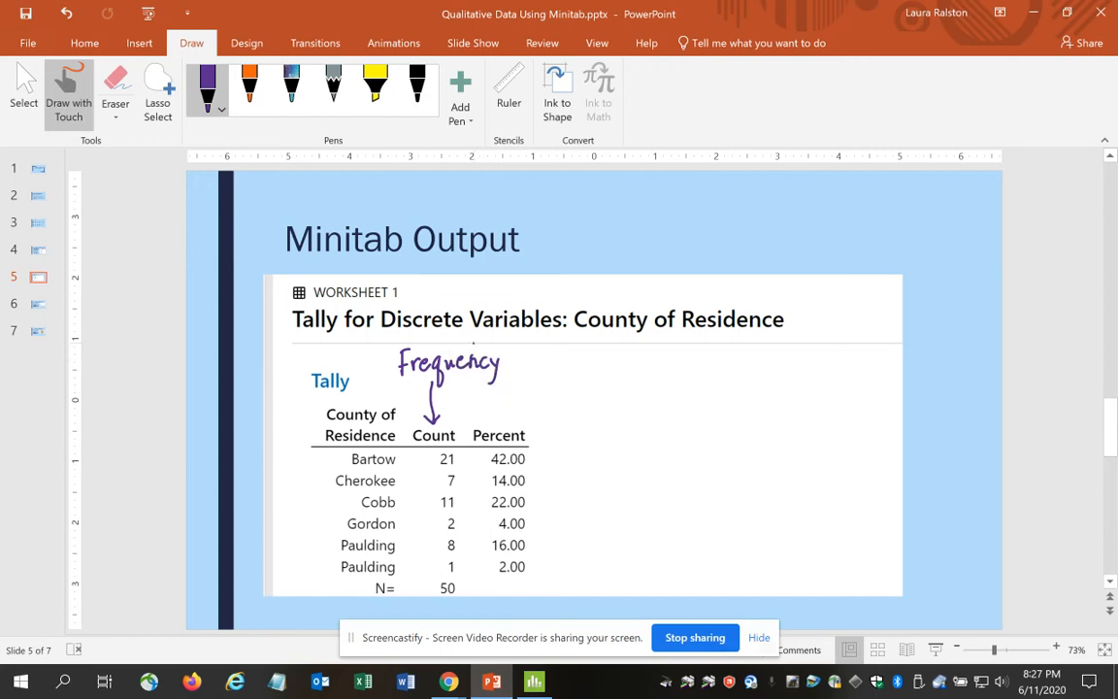
Step: Change the drawing pen's ink colour to dark green
click(221, 110)
click(262, 297)
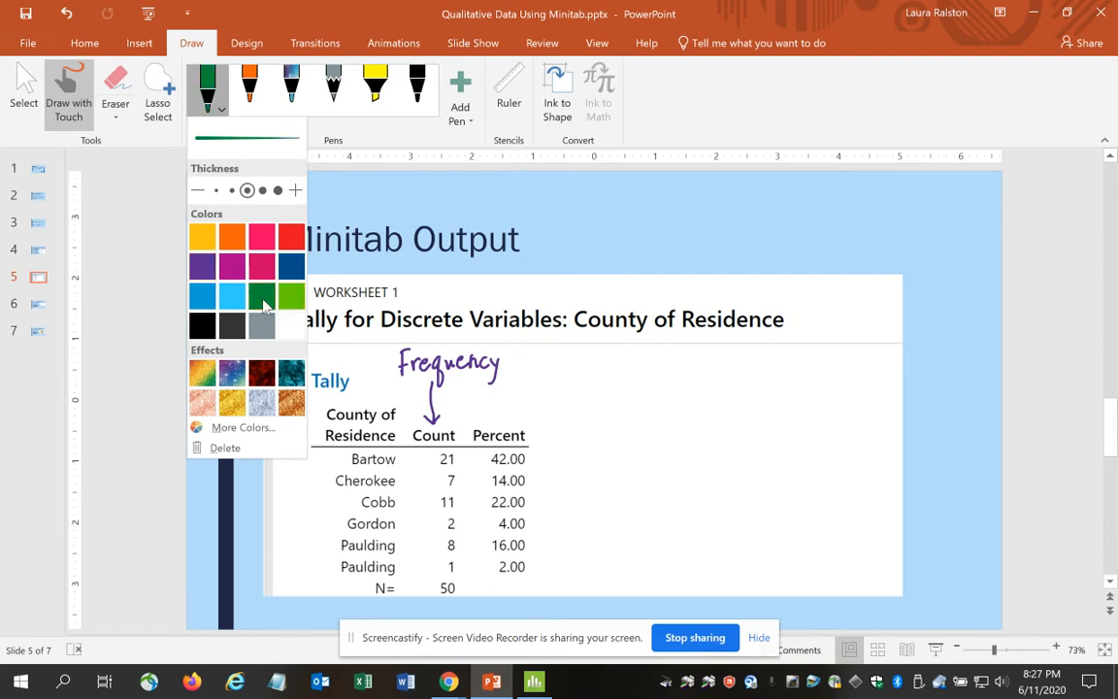
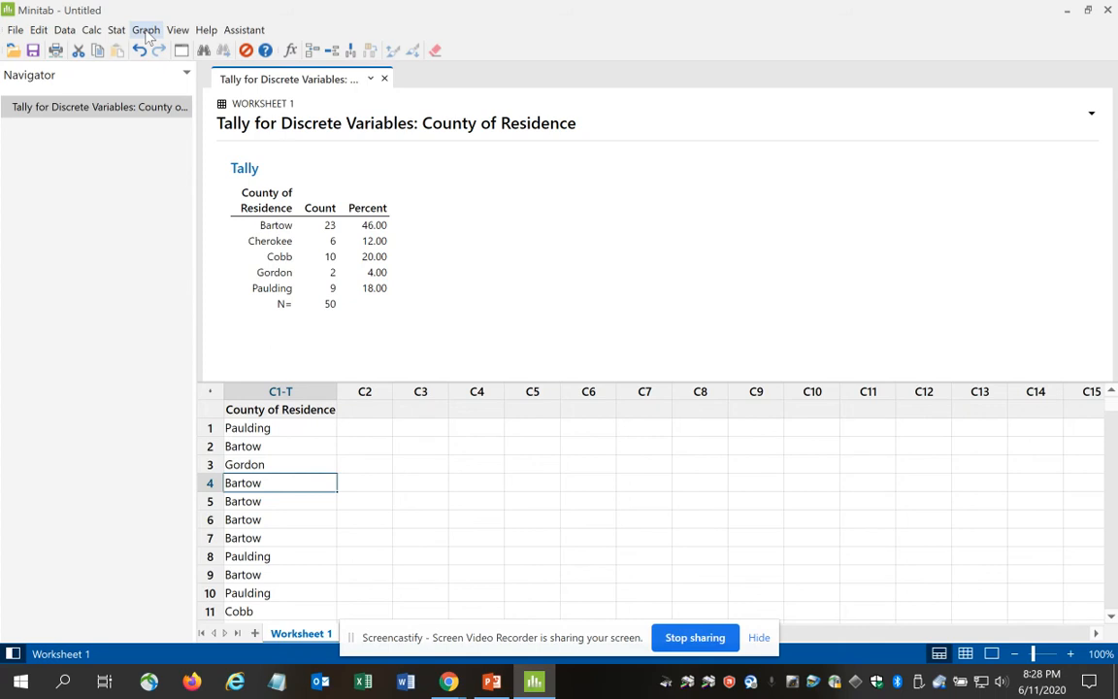
Step: In Minitab, set up a simple bar chart of counts of unique values with County of Residence as the categorical variable
click(147, 37)
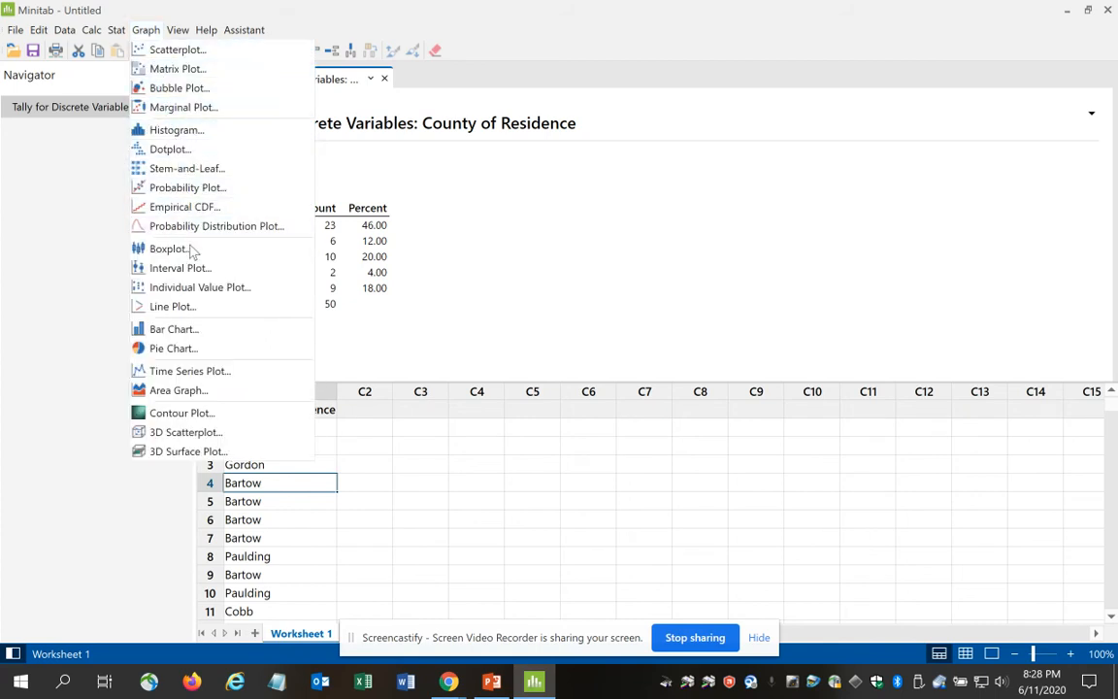
click(204, 335)
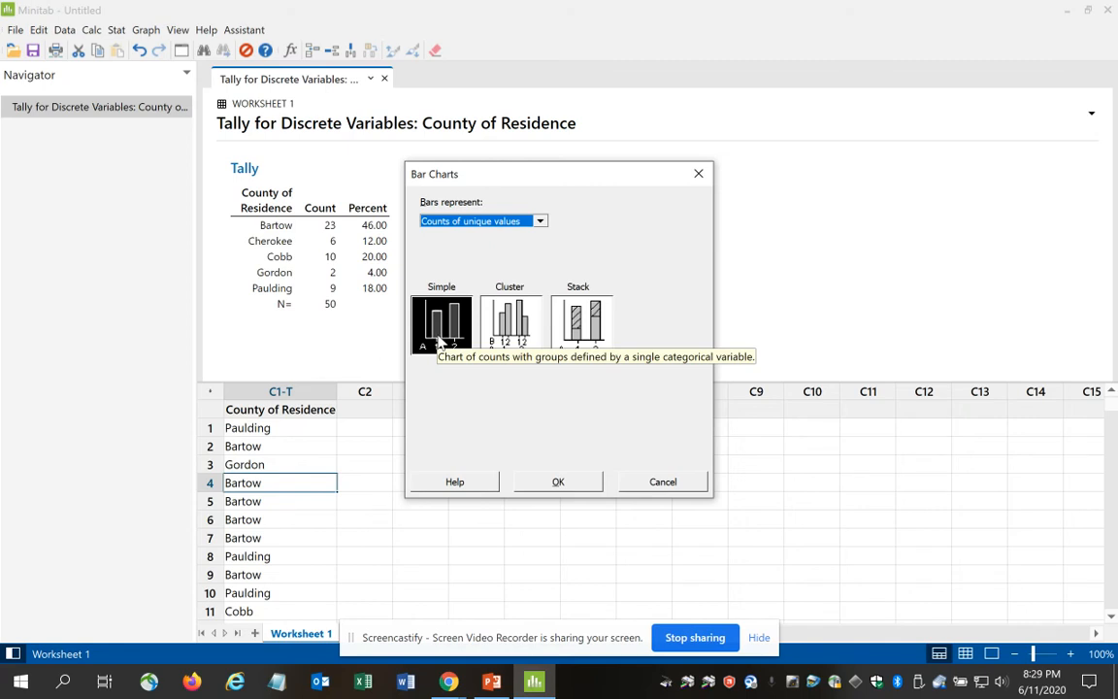
click(564, 483)
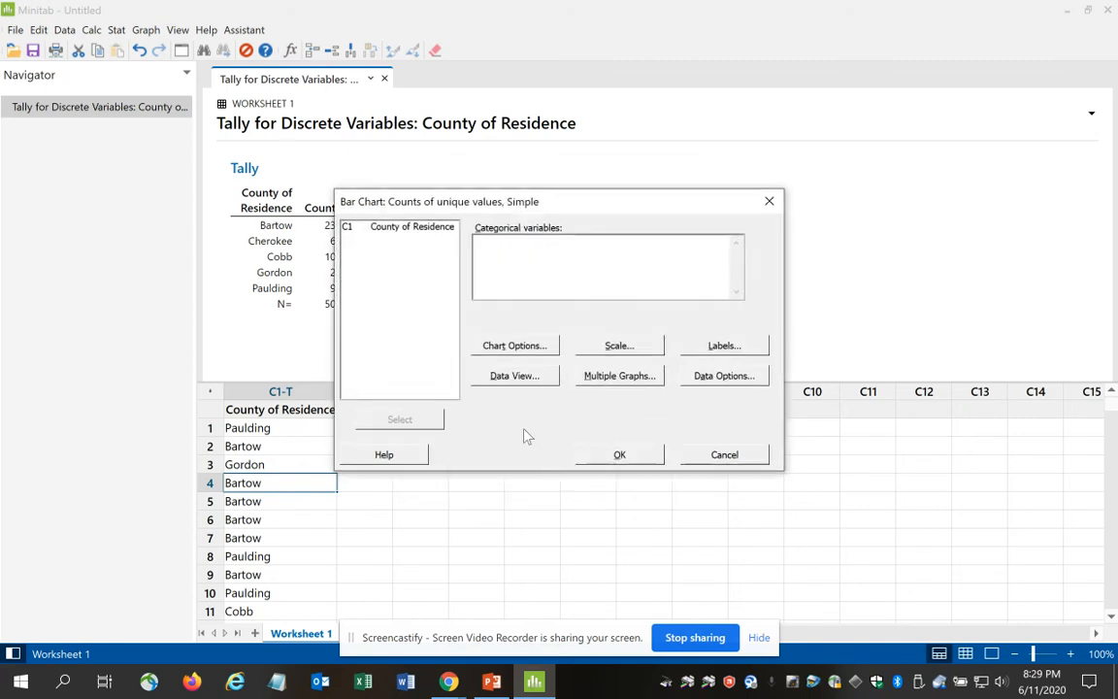
click(488, 268)
double_click(425, 234)
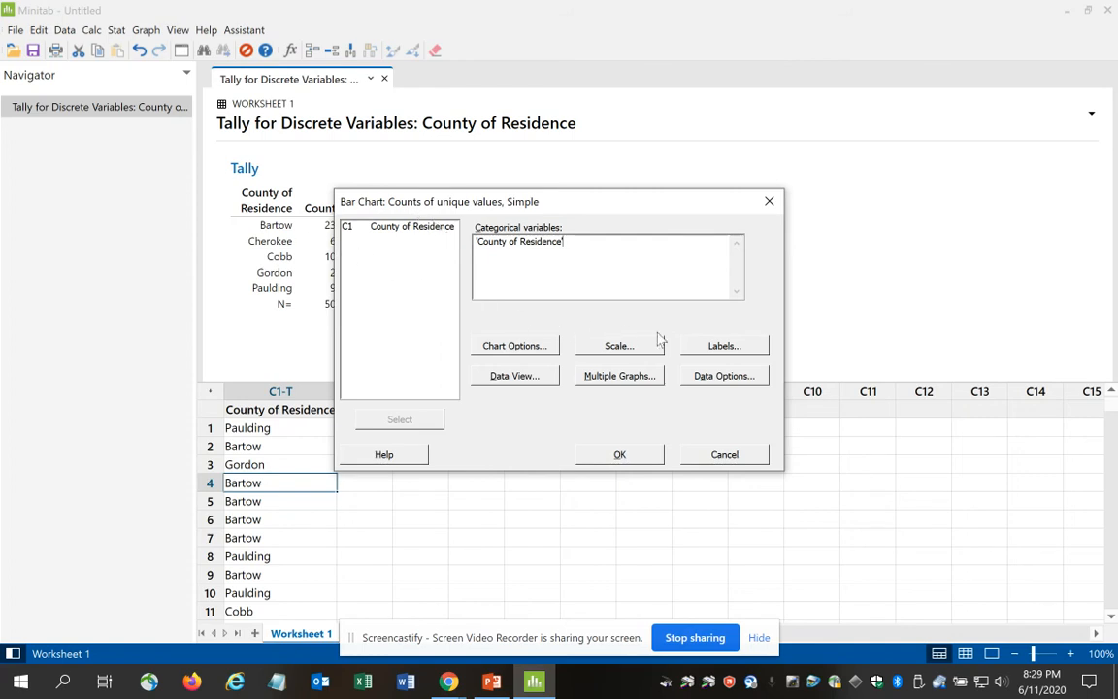
Step: Title the bar chart "County of Residence" with subtitles "GHC Students" and "Spring 2016", and create it with the whole chart in view
click(716, 352)
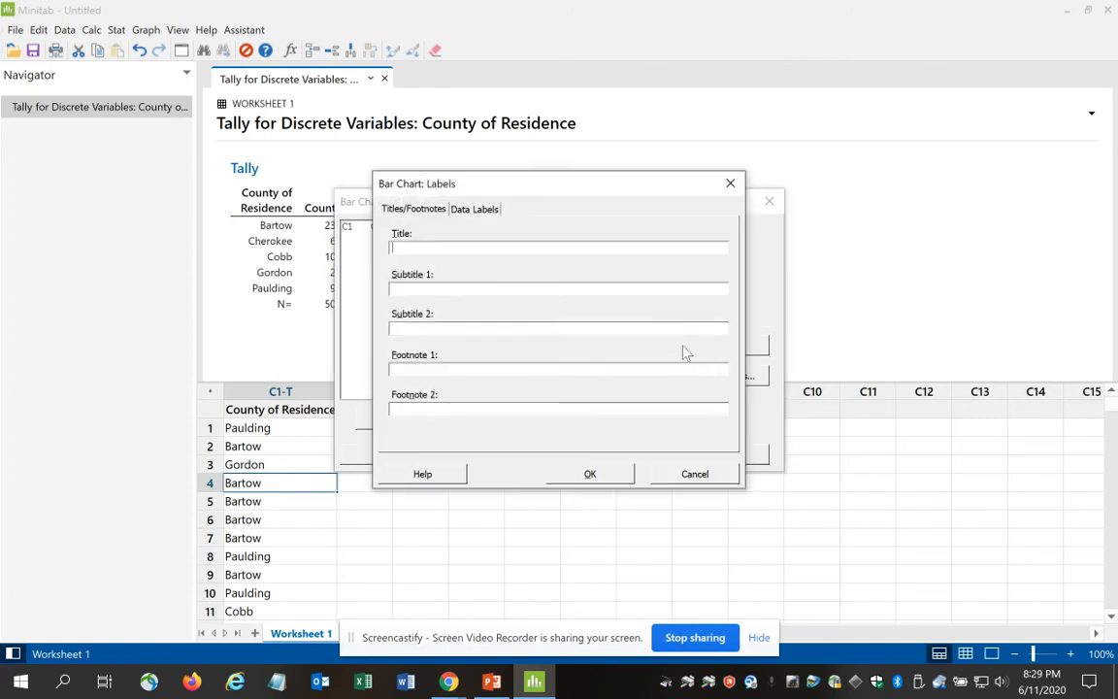
click(449, 249)
text(County of Residence)
key(Tab)
text(GHC S)
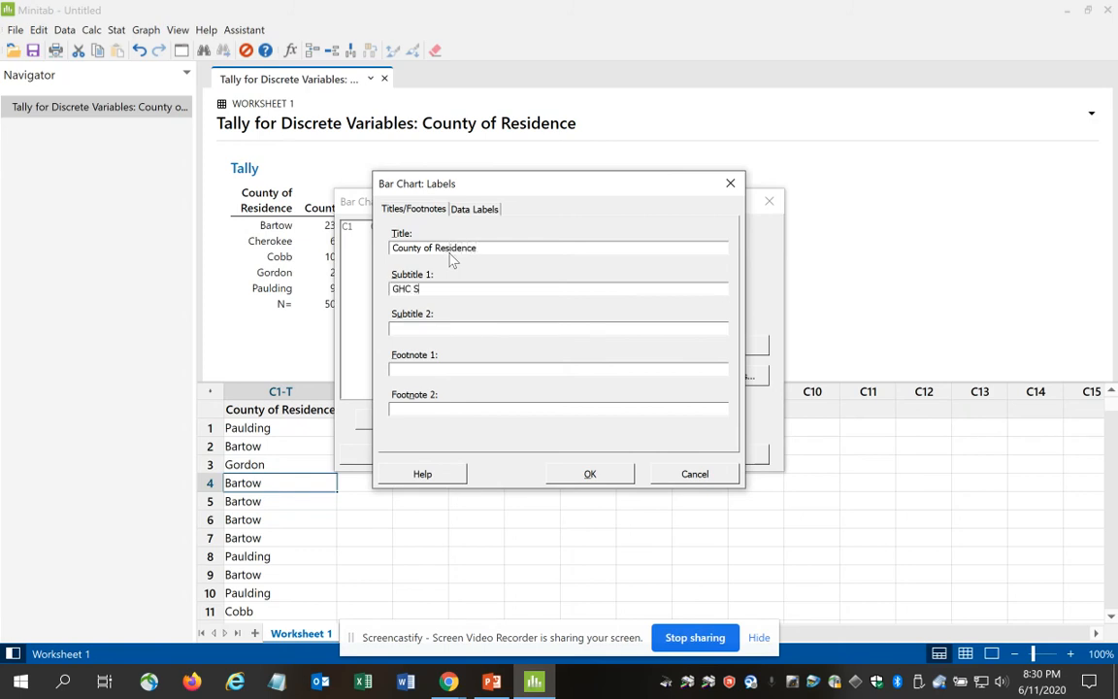
text(tudents)
key(Tab)
text(Spring 2016)
click(590, 476)
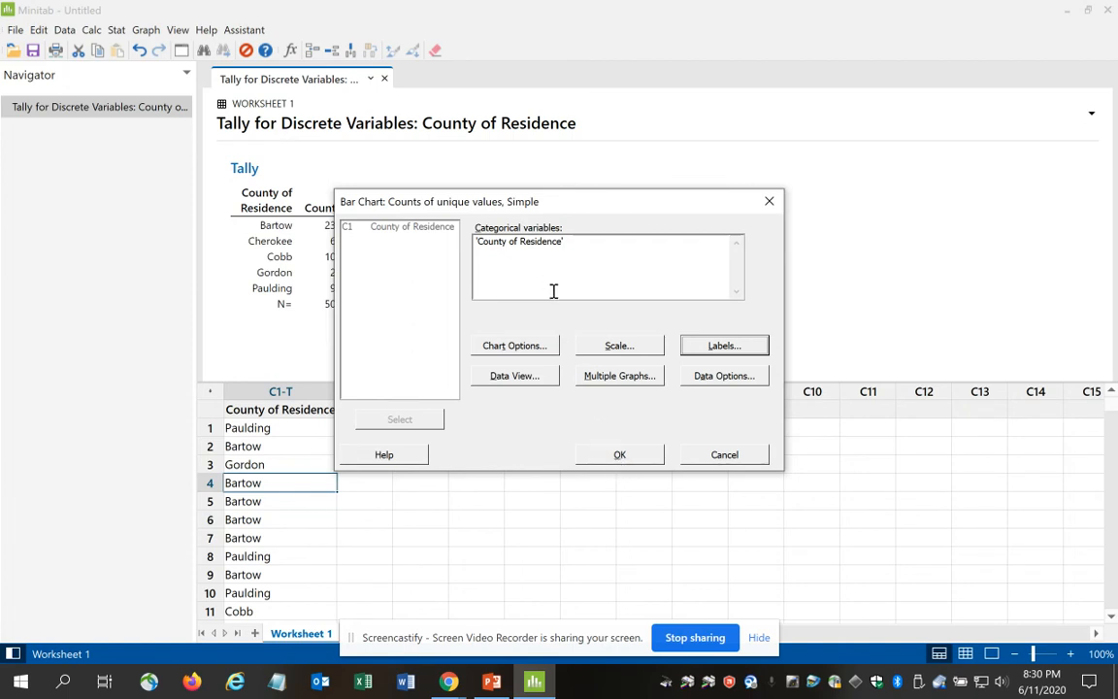
click(636, 455)
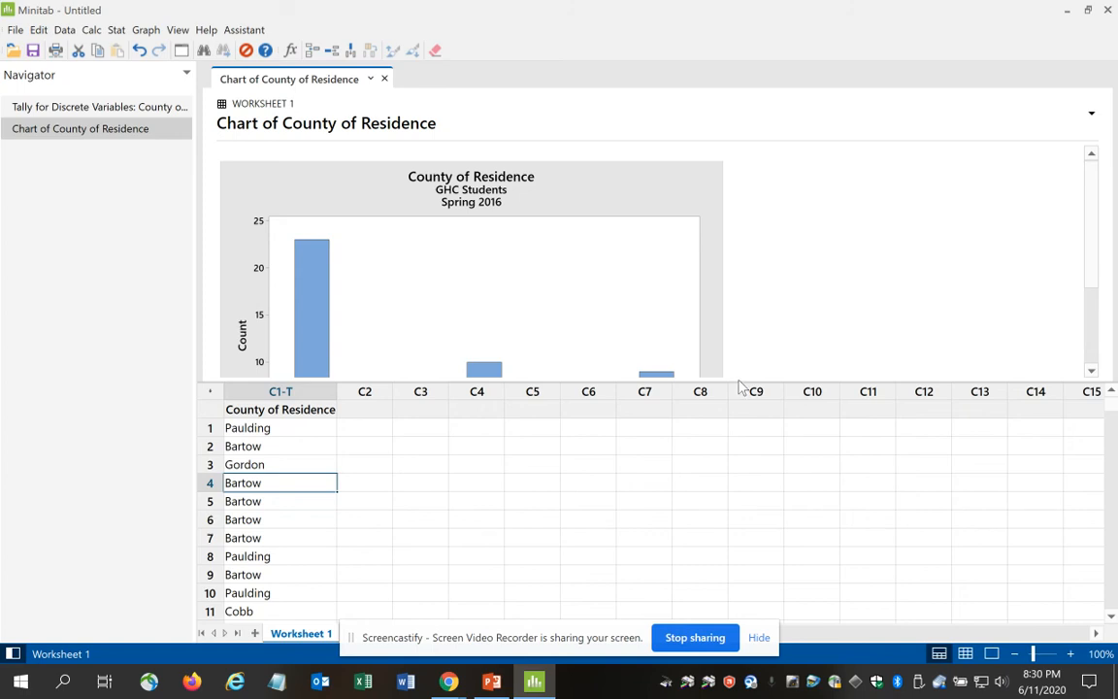
drag(701, 380, 707, 527)
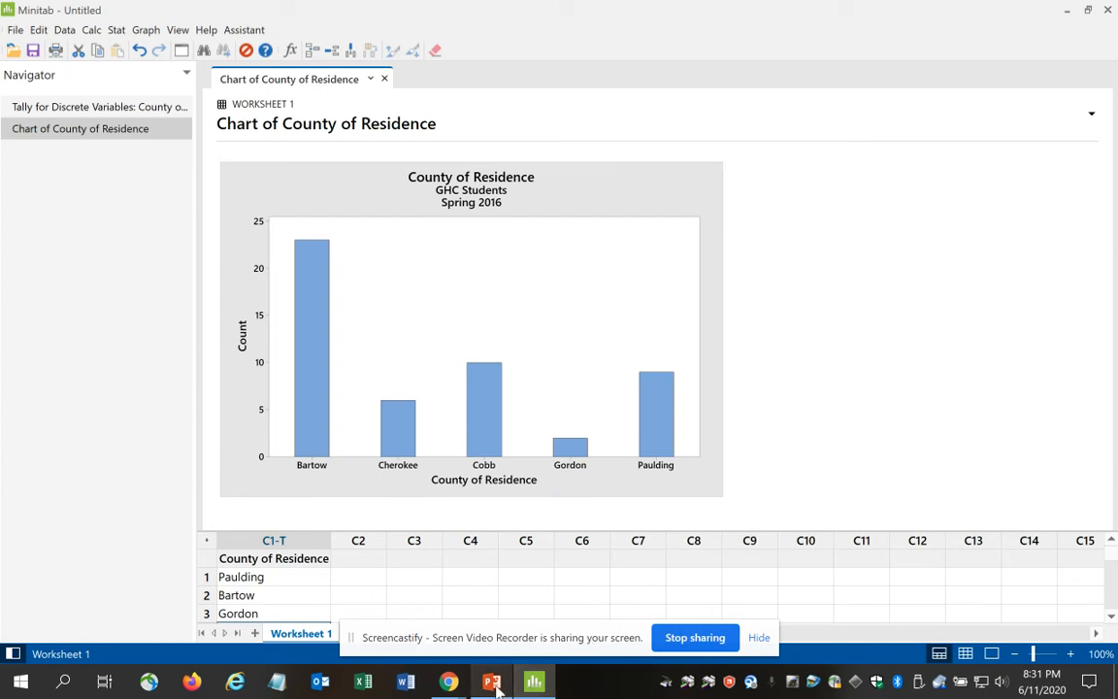
Step: Switch to PowerPoint to view the bar graph example on slide 6, and return to Minitab
mouse_move(495, 686)
click(445, 606)
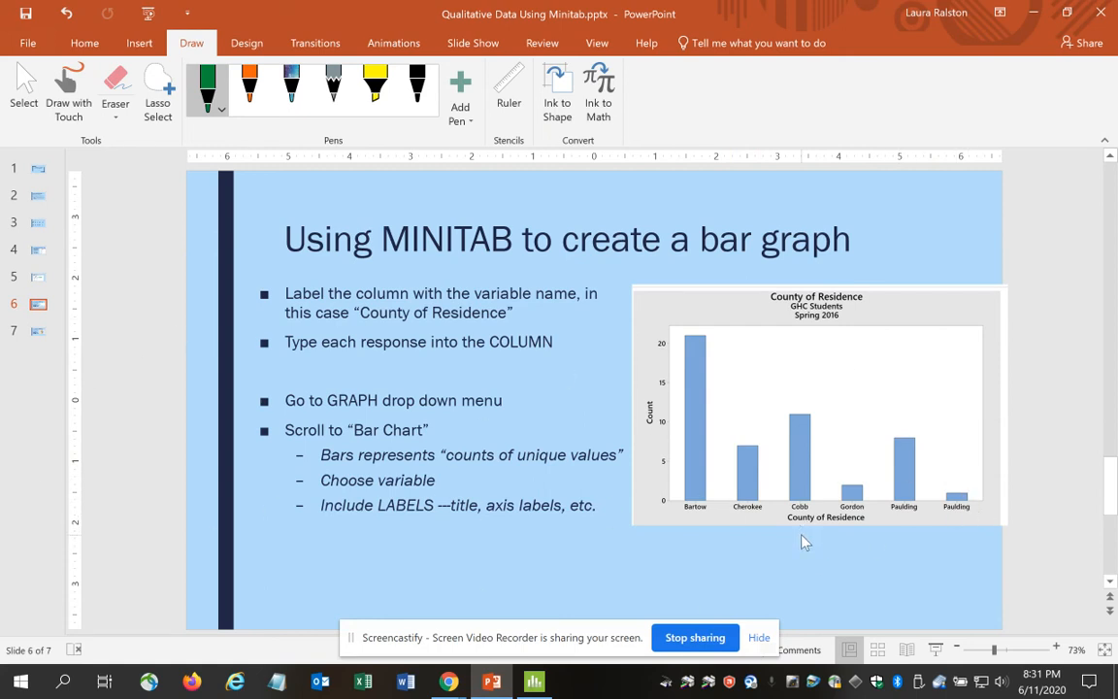
click(535, 682)
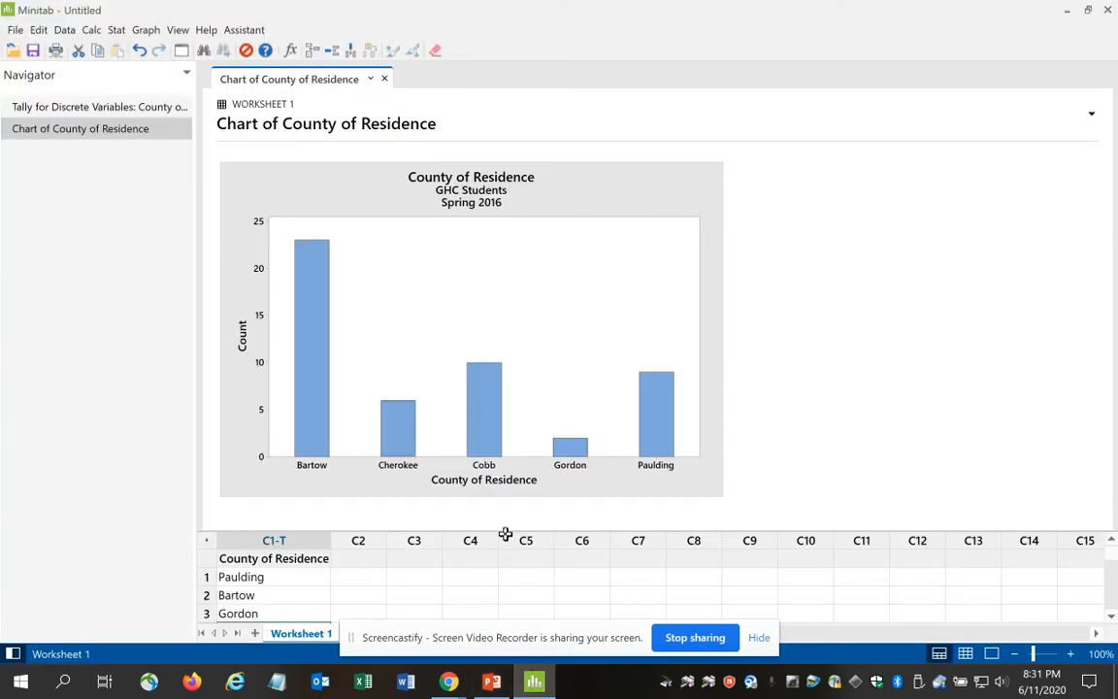
Step: Set up a pie chart of counts of unique values with County of Residence as the categorical variable
drag(506, 531, 511, 412)
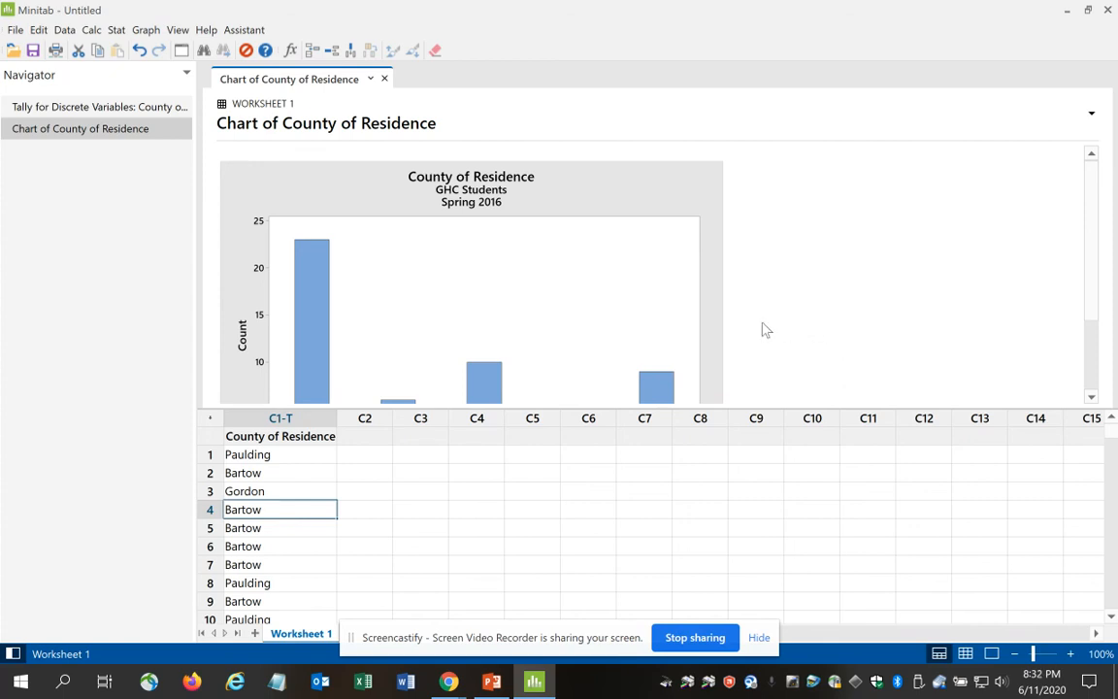
click(147, 35)
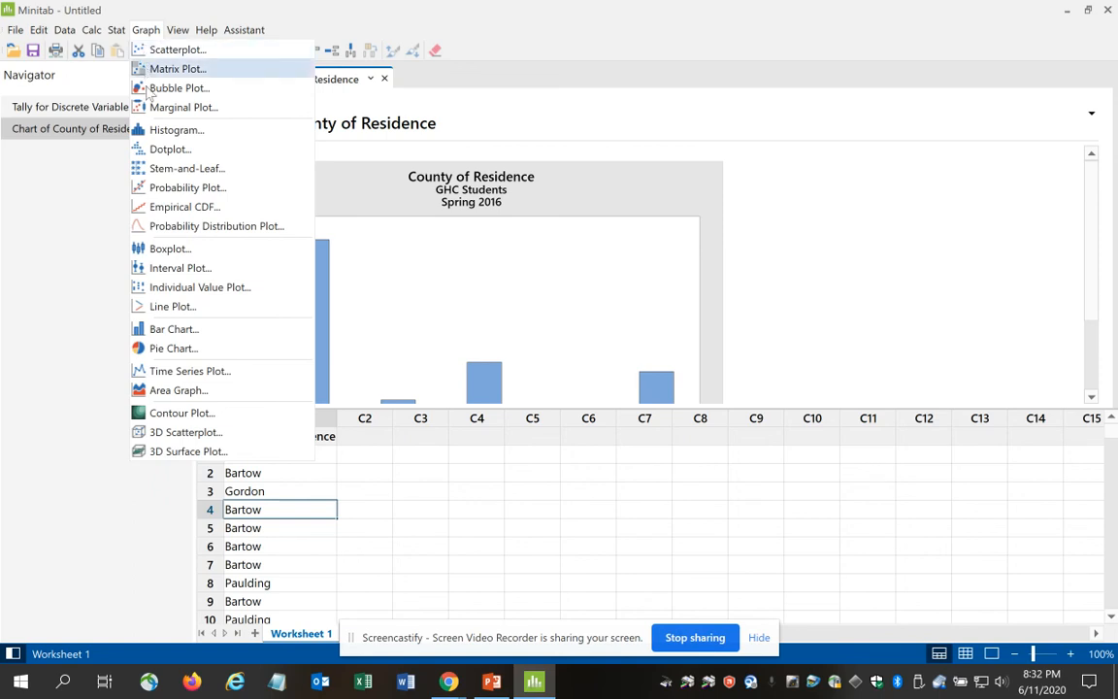
click(198, 356)
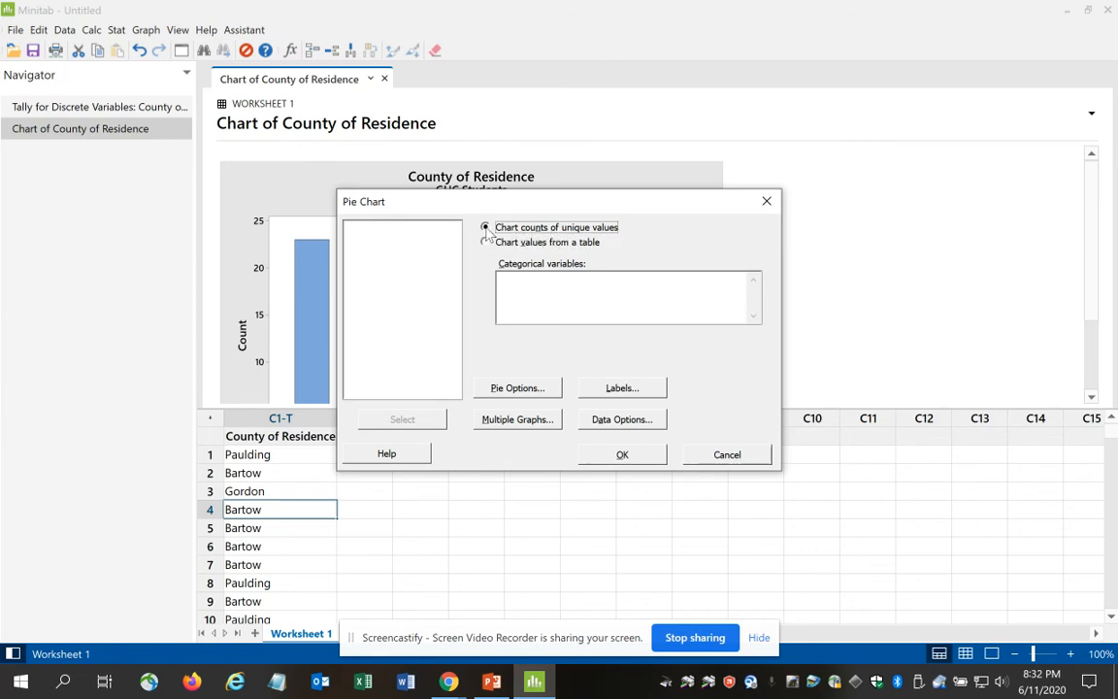
click(518, 290)
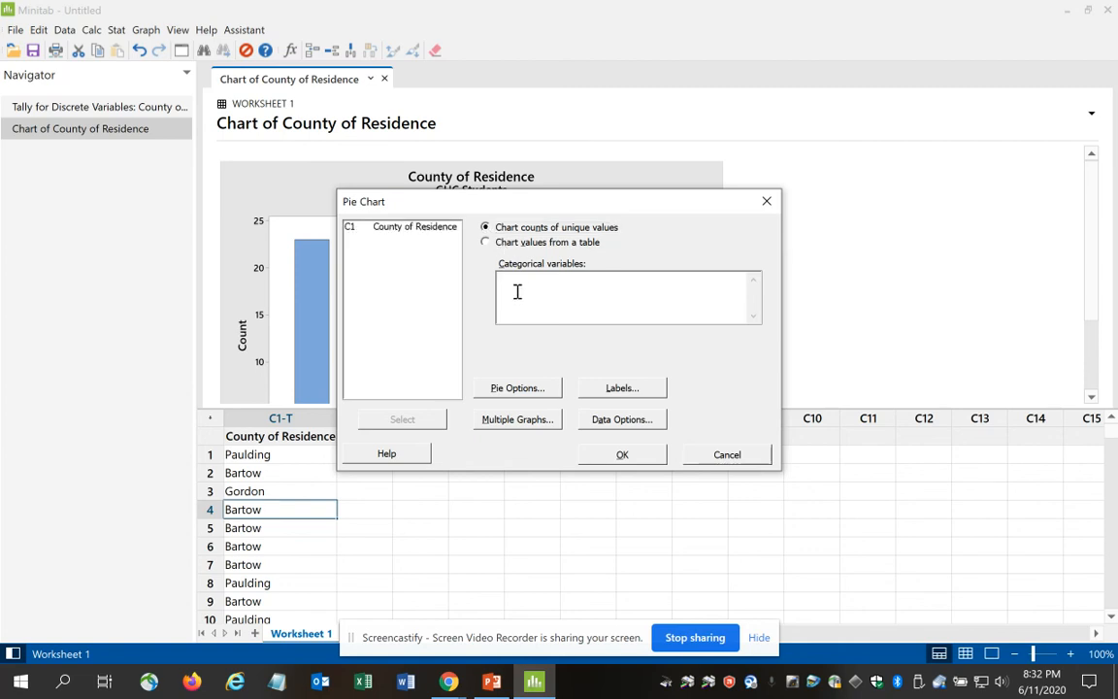
double_click(427, 229)
Step: Title the pie chart "County of Residence" with subtitles "GHC Students" and "Spring 2016"
click(636, 389)
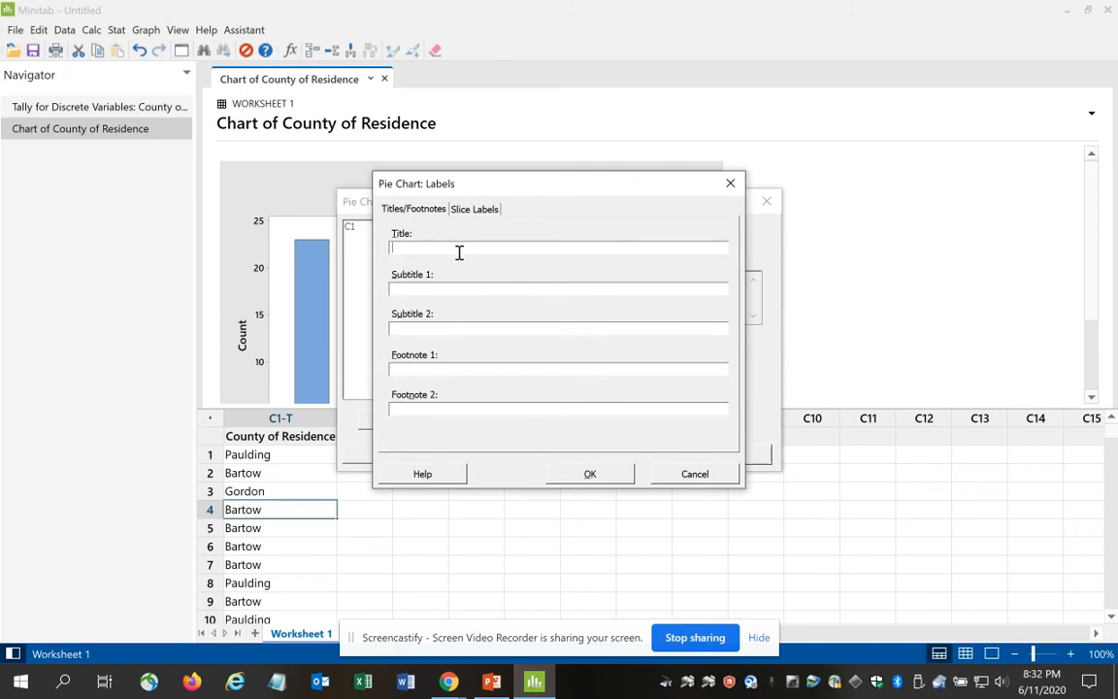
text(County of REsi)
key(BackSpace)
key(BackSpace)
key(BackSpace)
text(esidence)
key(Tab)
text(GHC Students)
text(Spring 2016)
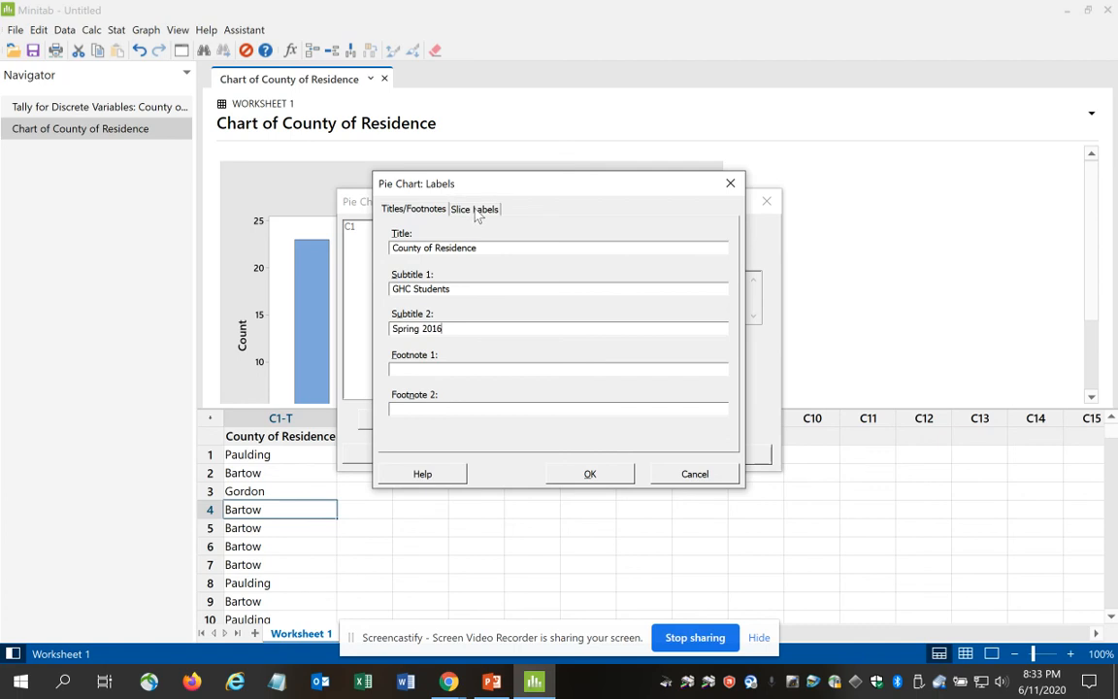
Step: Label the pie slices with category name and percent, and draw a line from each label to its slice
click(476, 211)
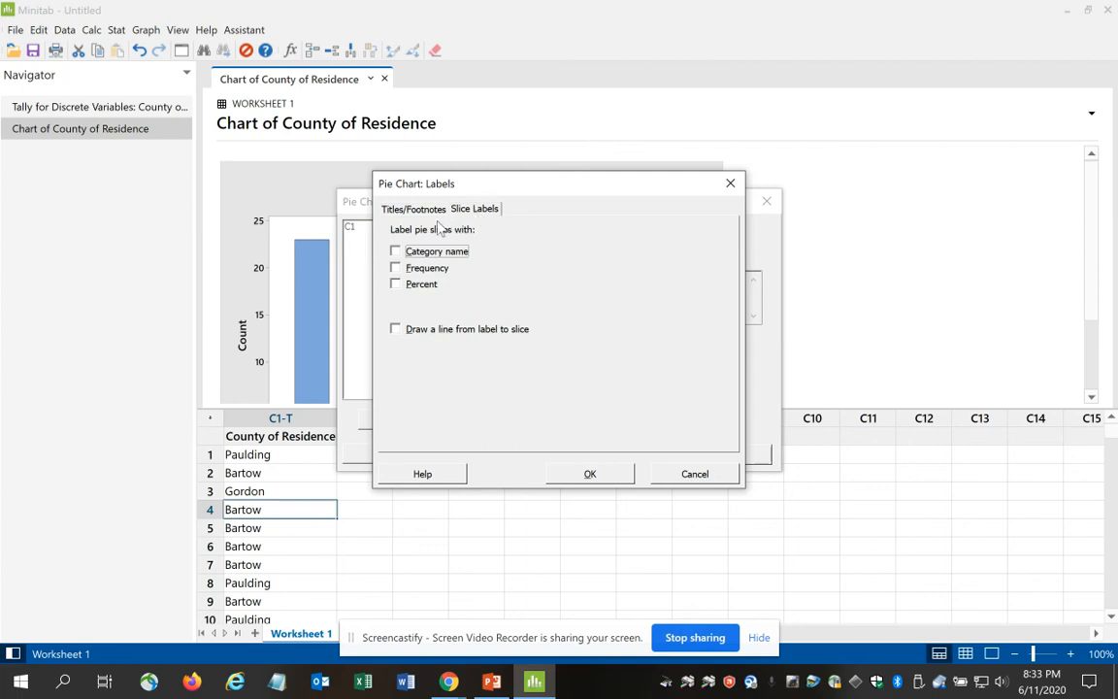
click(410, 213)
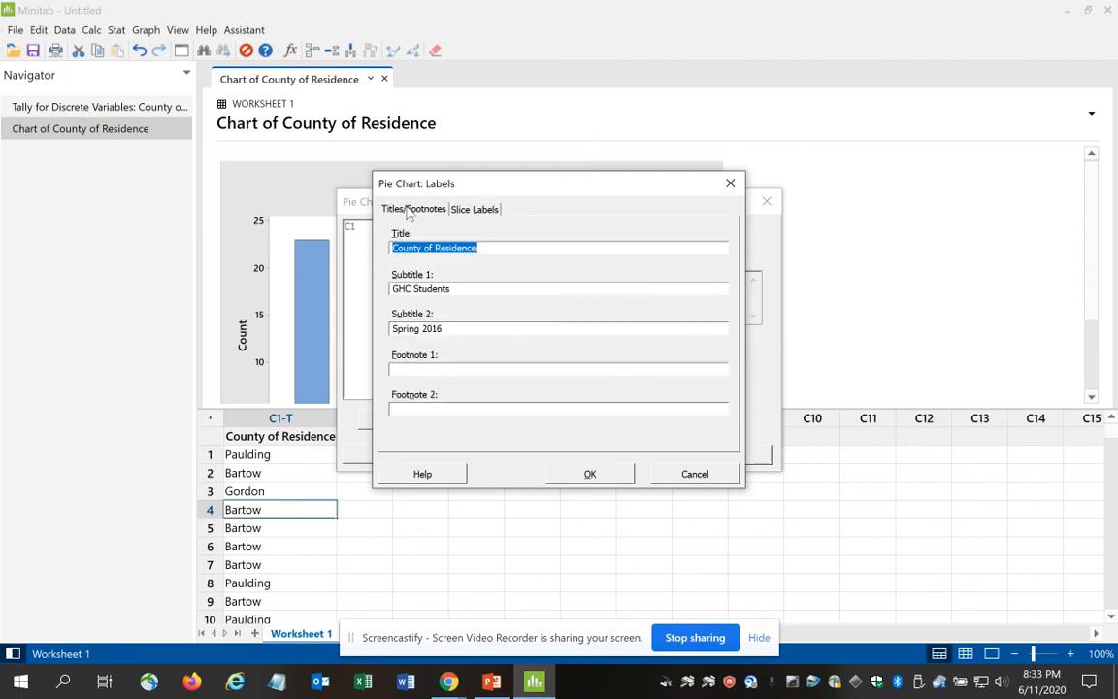
click(483, 211)
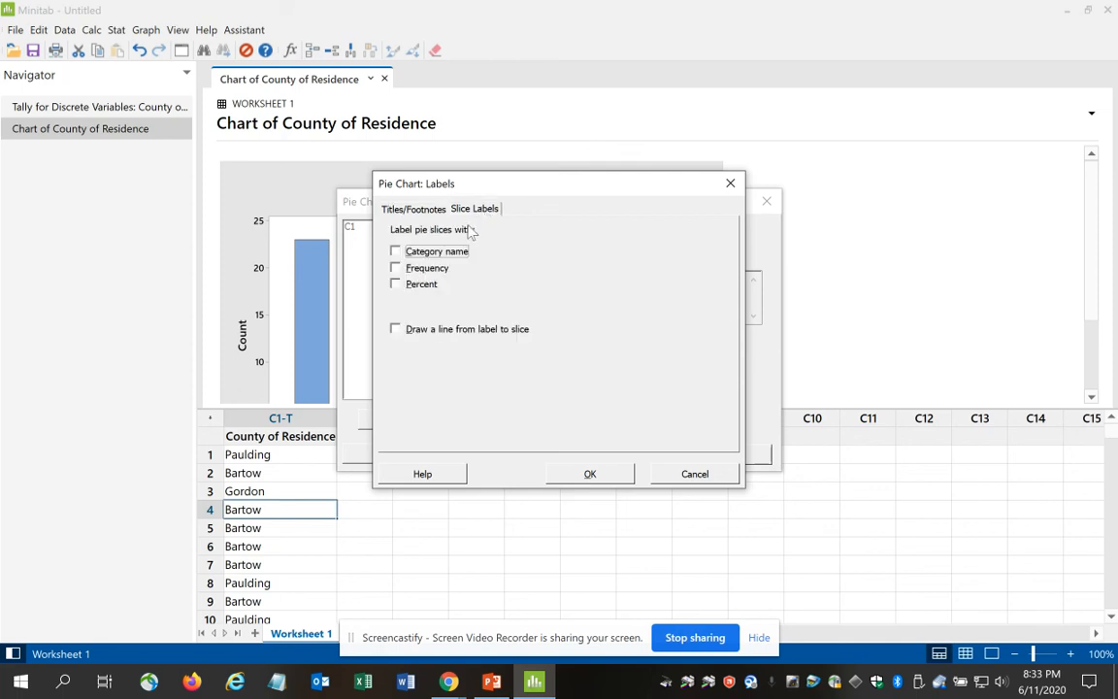
click(397, 254)
click(396, 286)
click(395, 331)
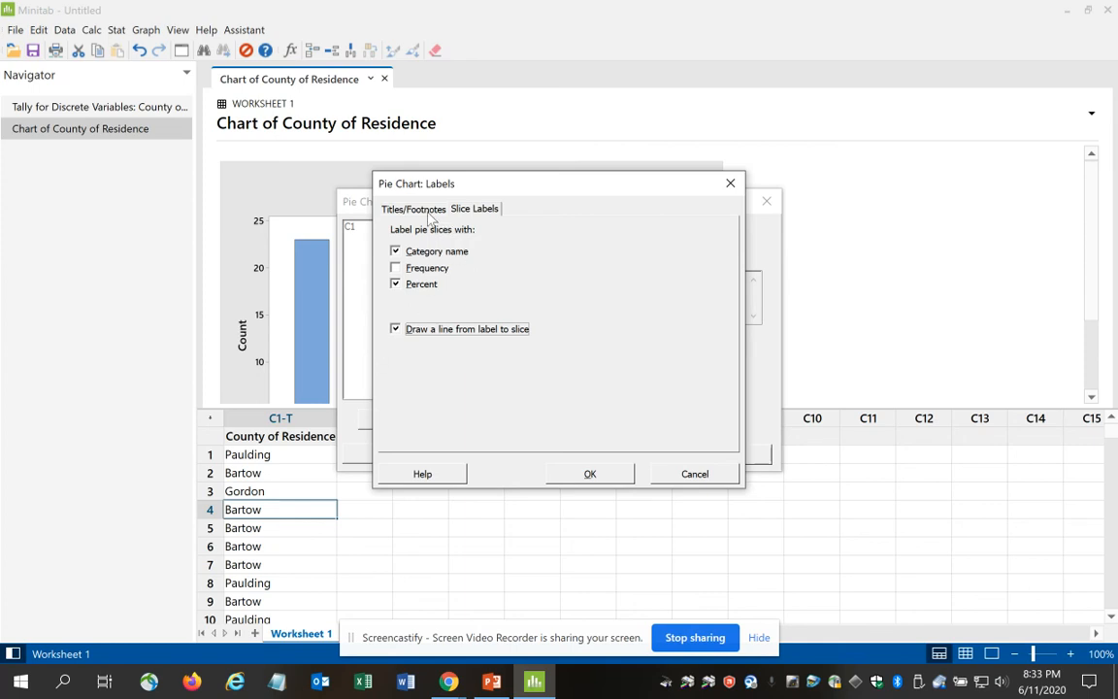
Step: Recheck the titles and slice labels, and create the pie chart with the whole chart in view
click(398, 206)
click(485, 210)
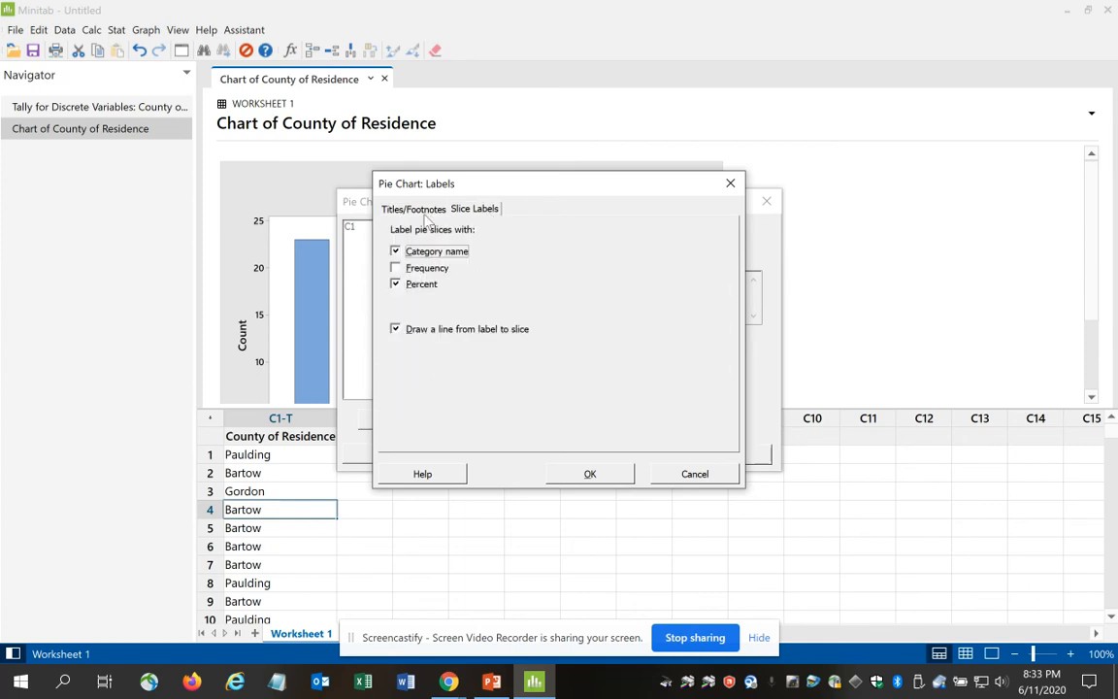
click(415, 209)
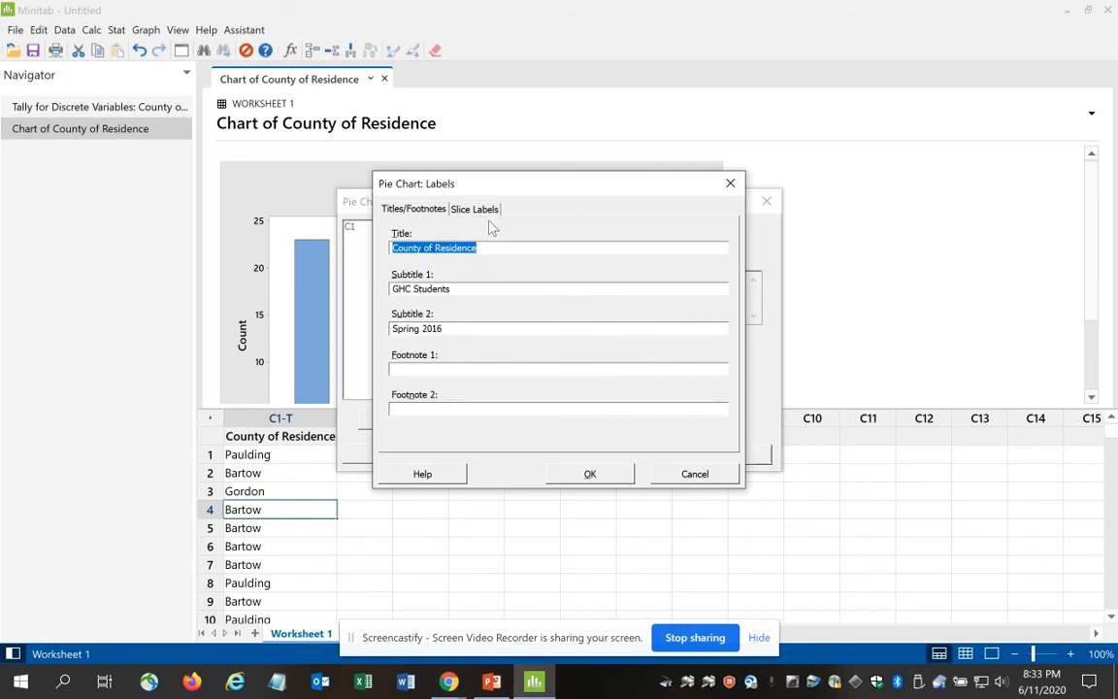
click(458, 208)
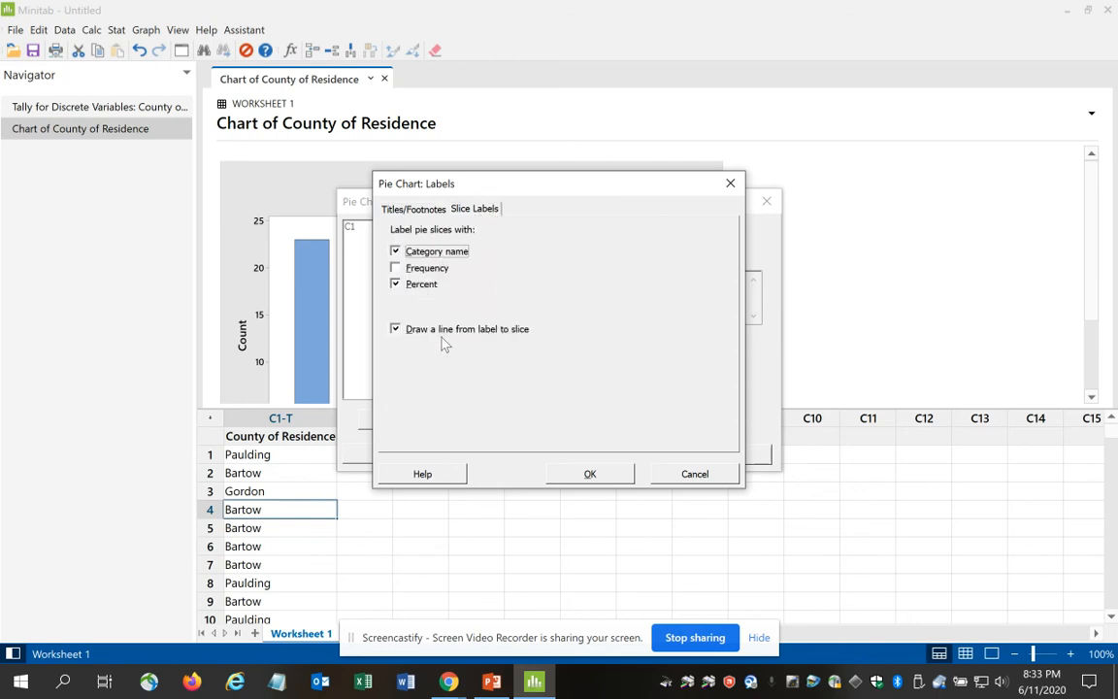
click(594, 476)
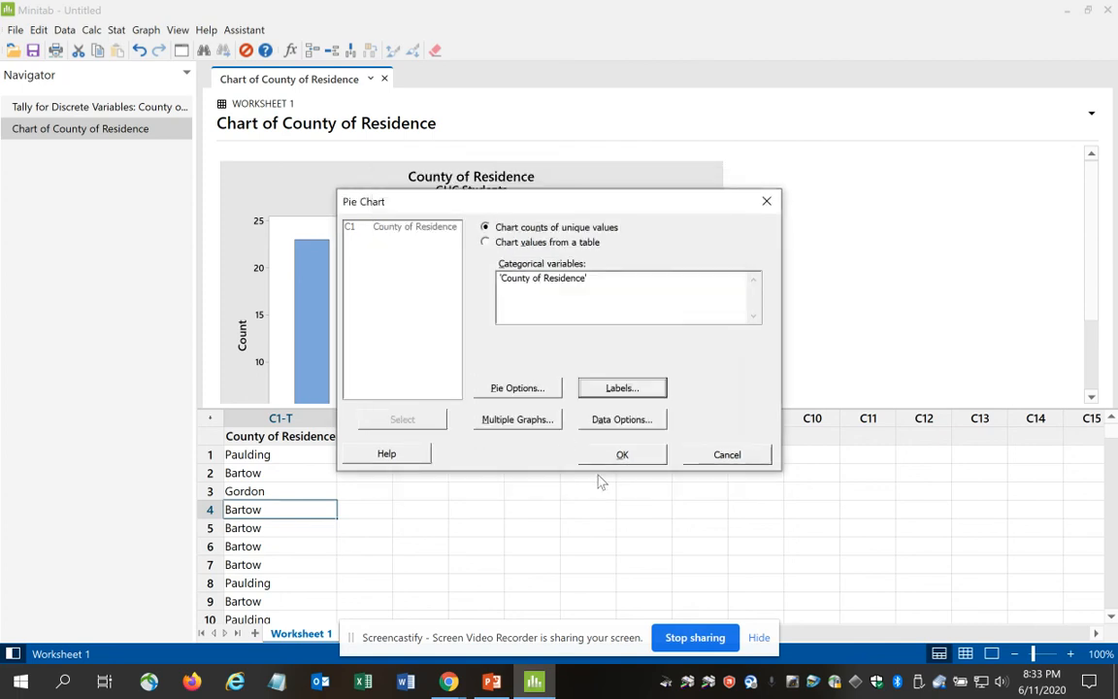
click(625, 456)
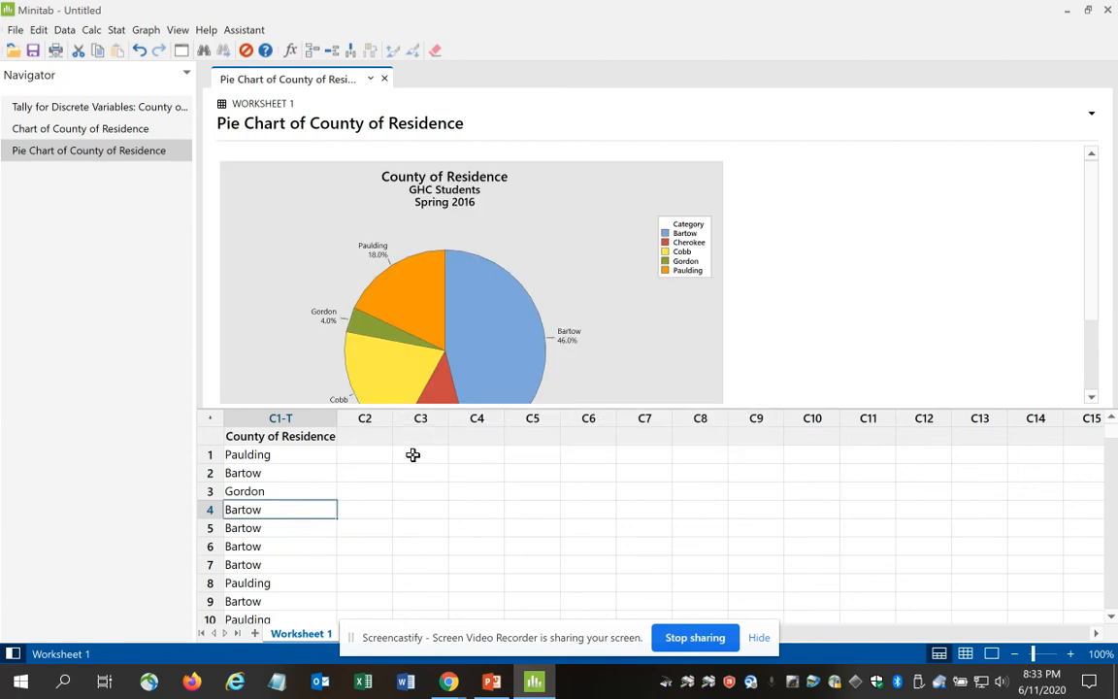
drag(572, 407, 571, 486)
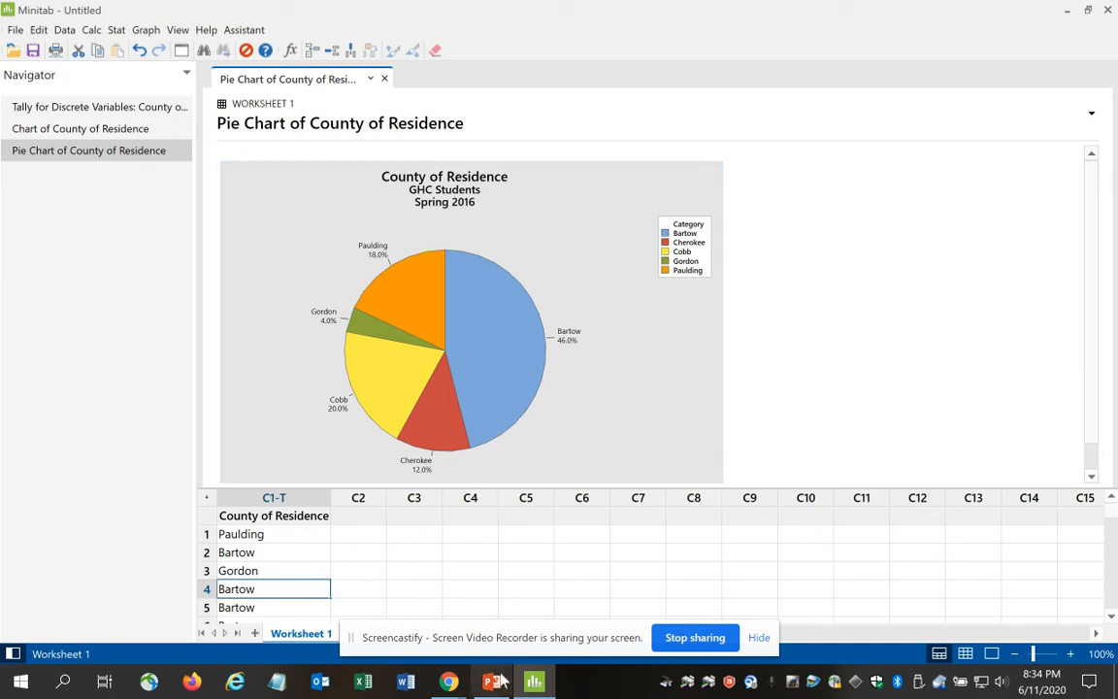
Step: Switch to PowerPoint and view the pie chart instructions on slide 7
click(450, 683)
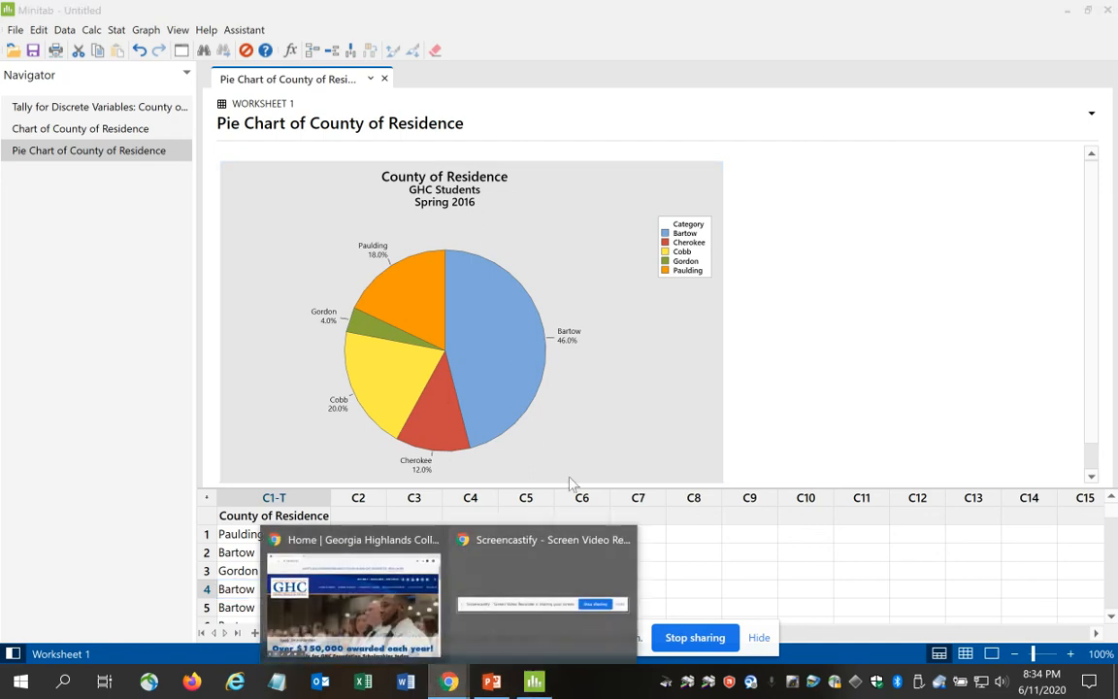
click(492, 682)
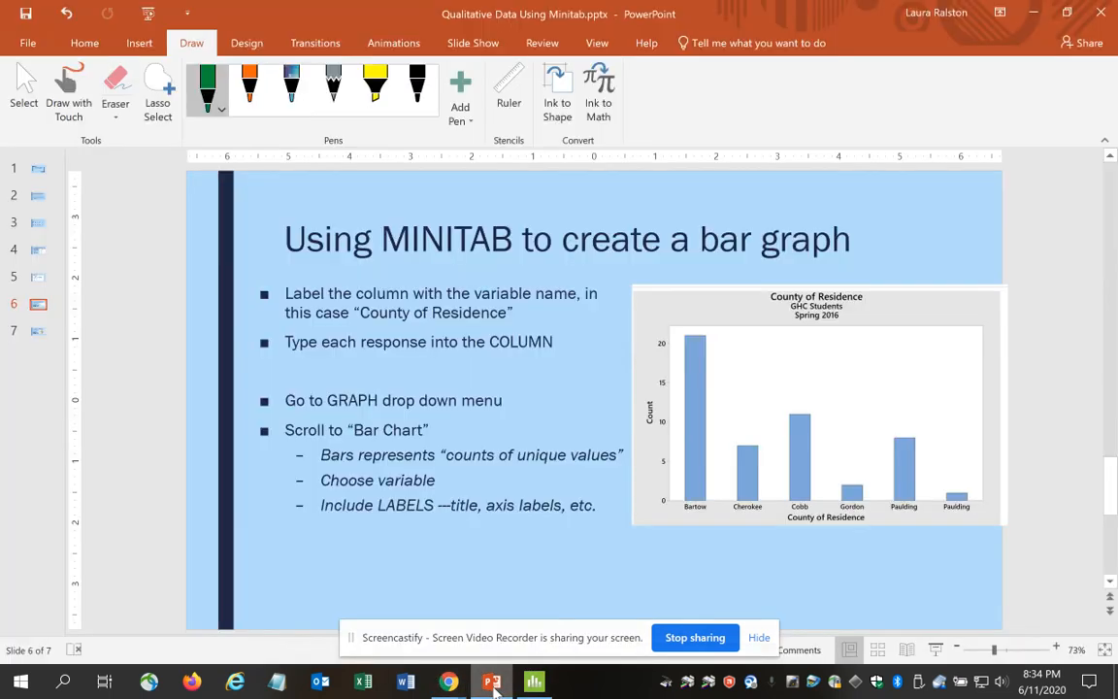
click(39, 331)
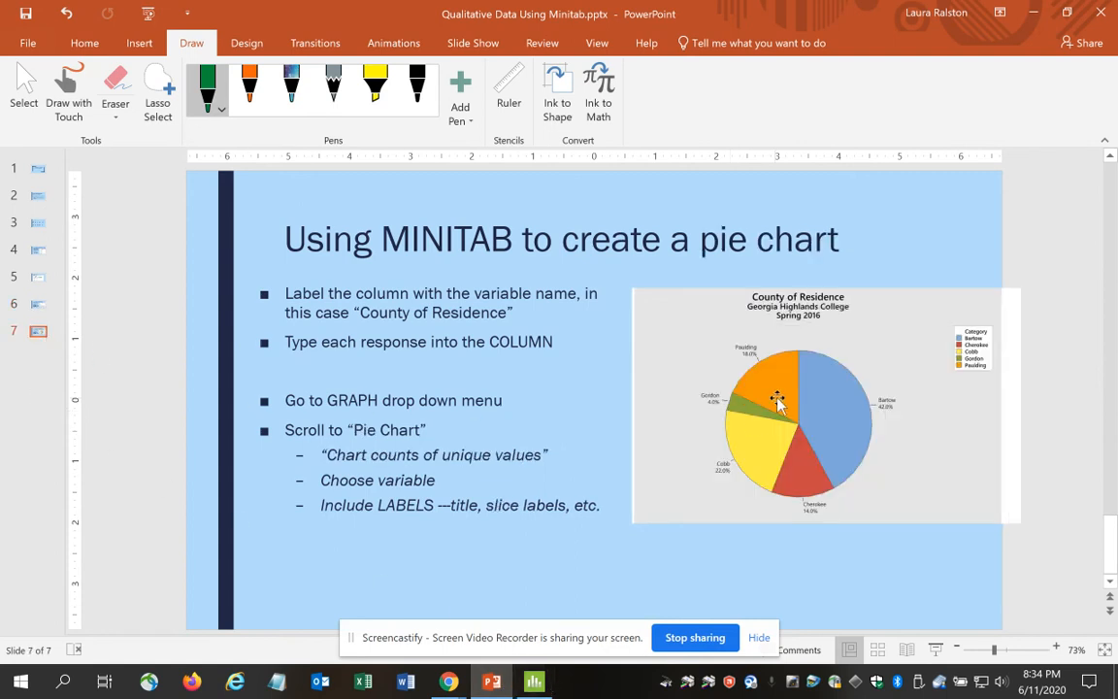